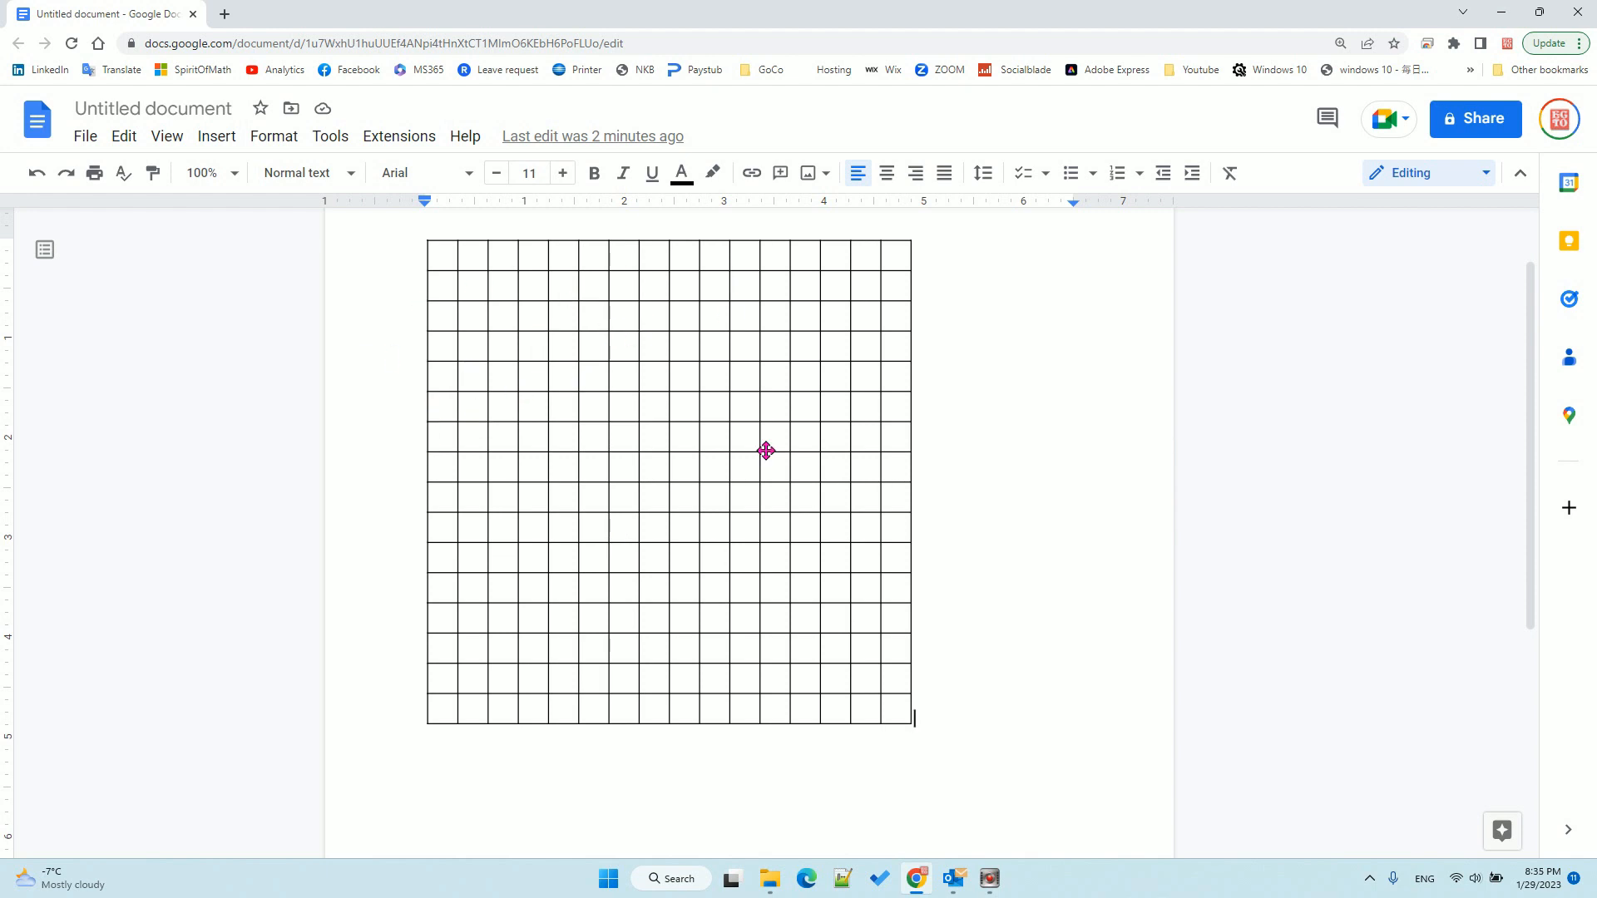
Add a new line below the existing grid and start a new embedded drawing there
key("Return")
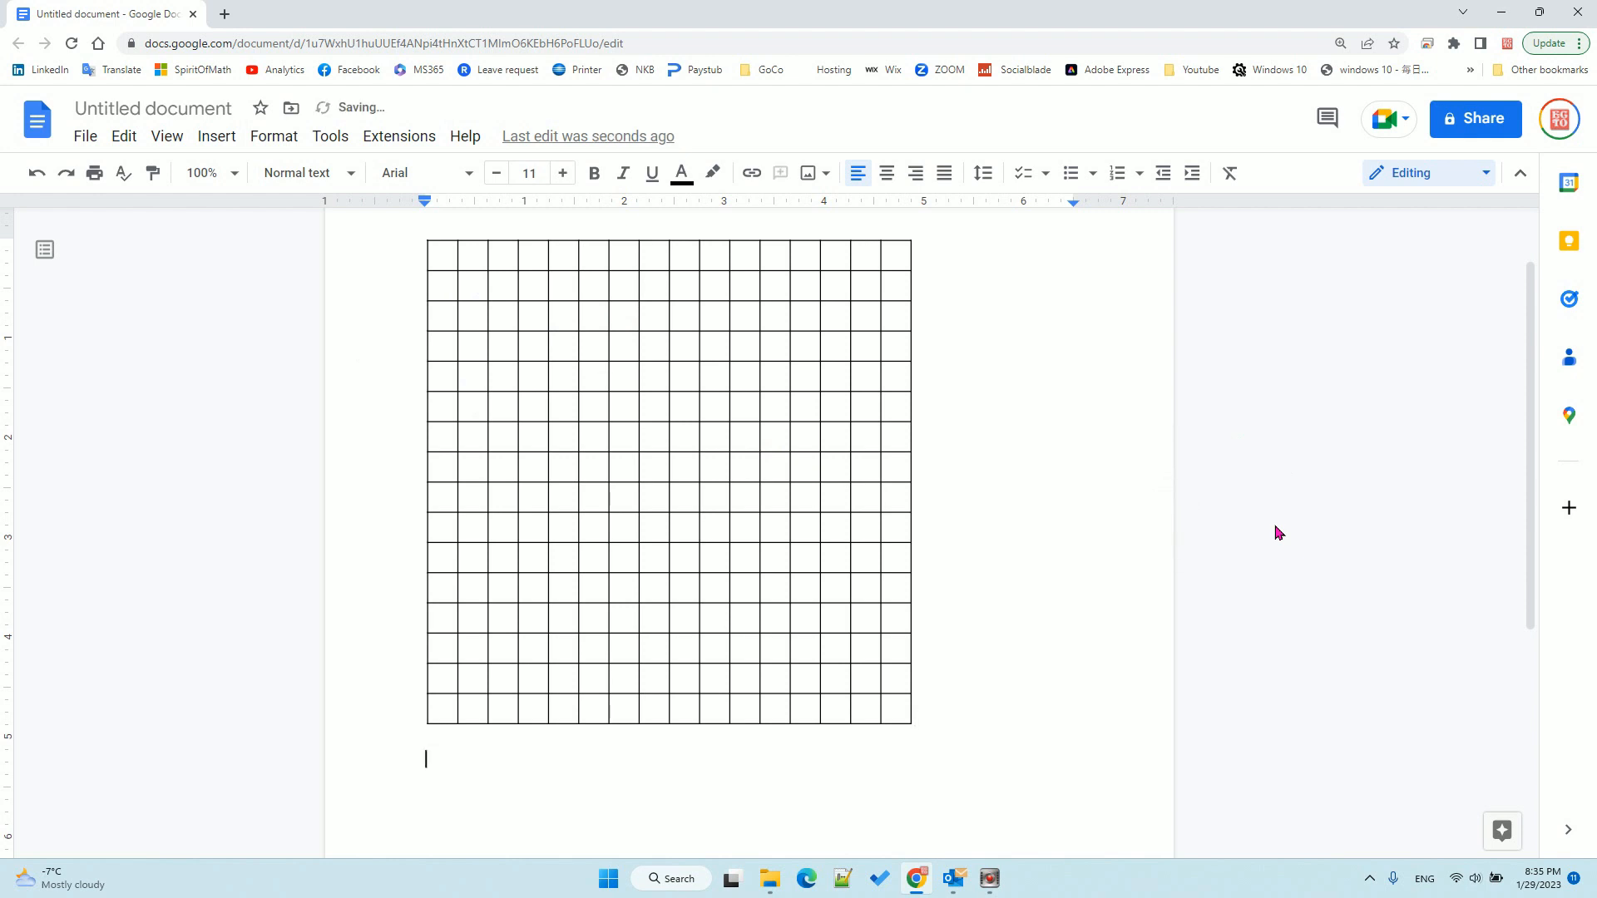
left_click(211, 146)
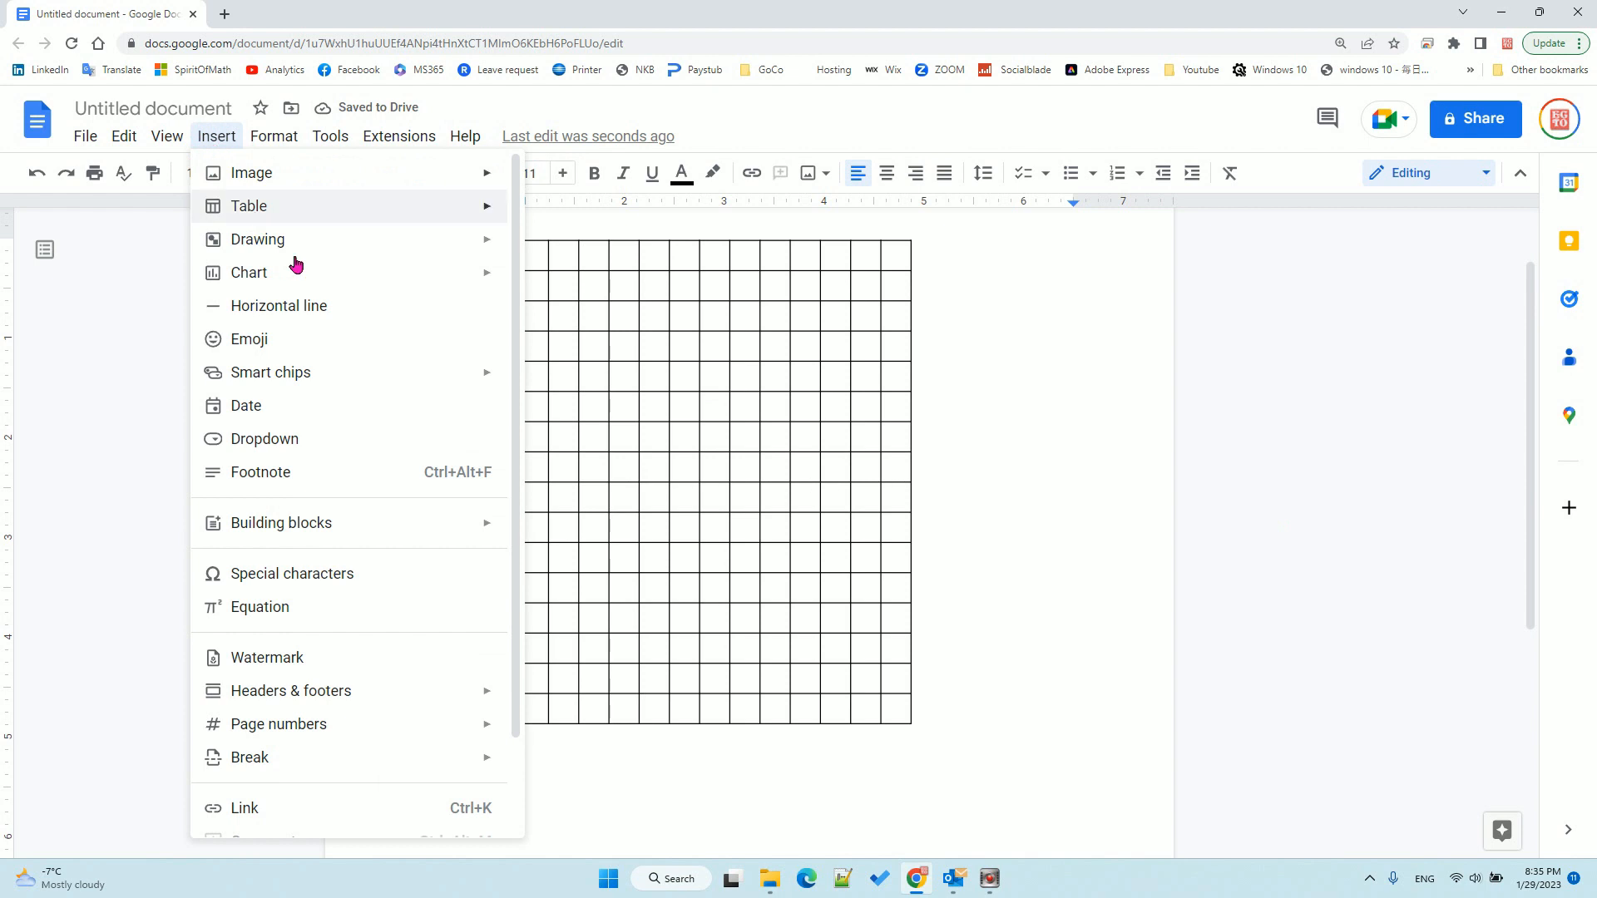
mouse_move(302, 246)
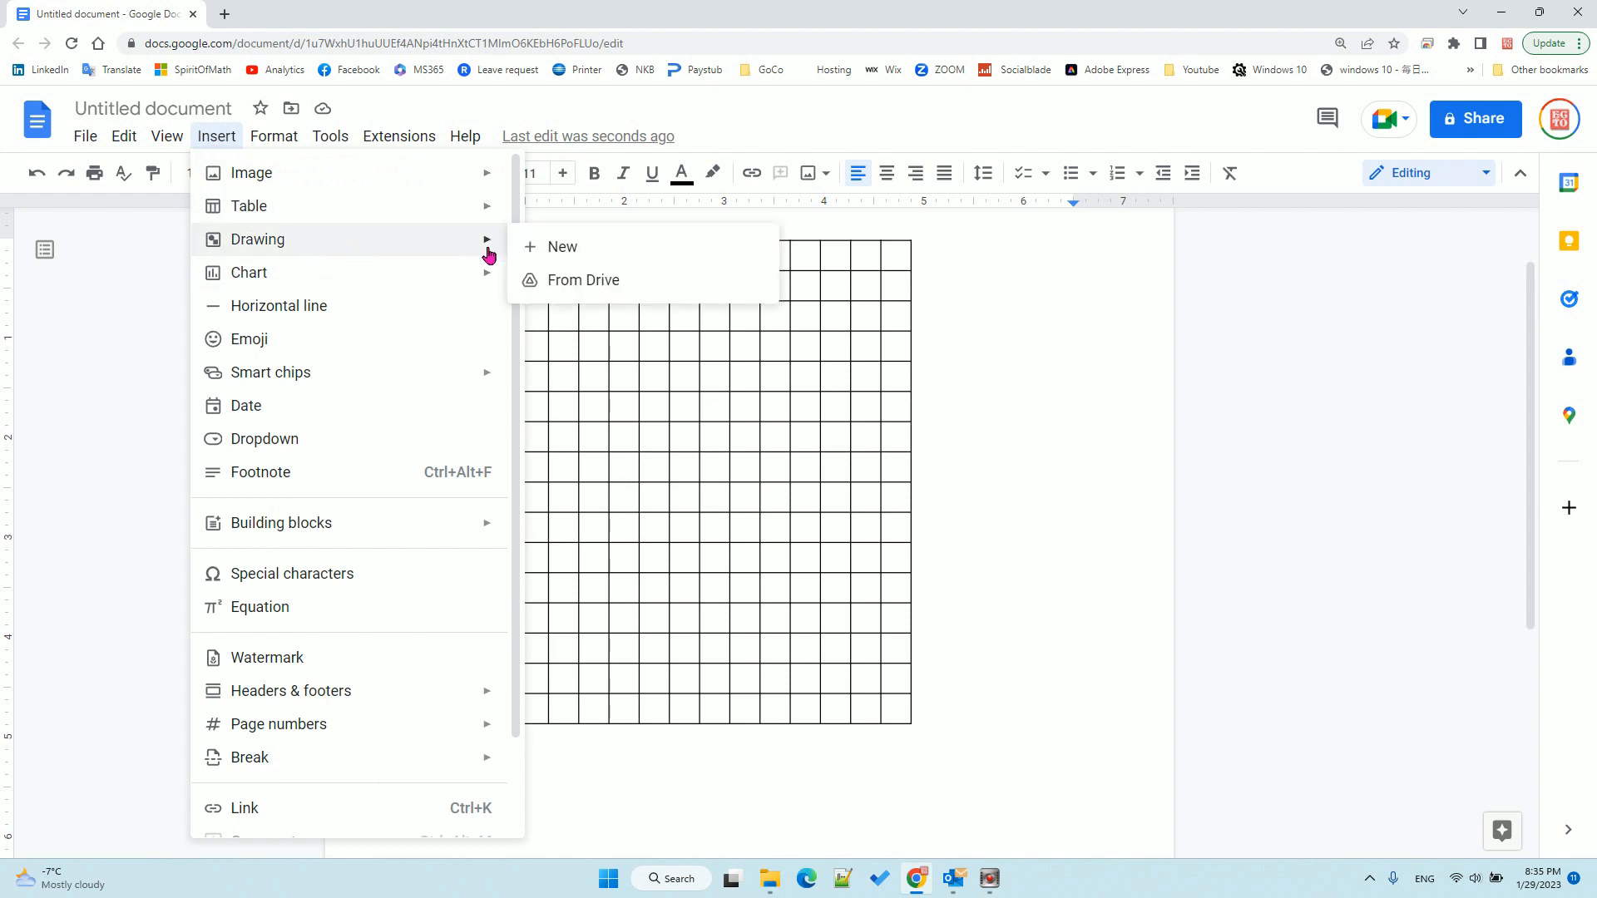
left_click(603, 254)
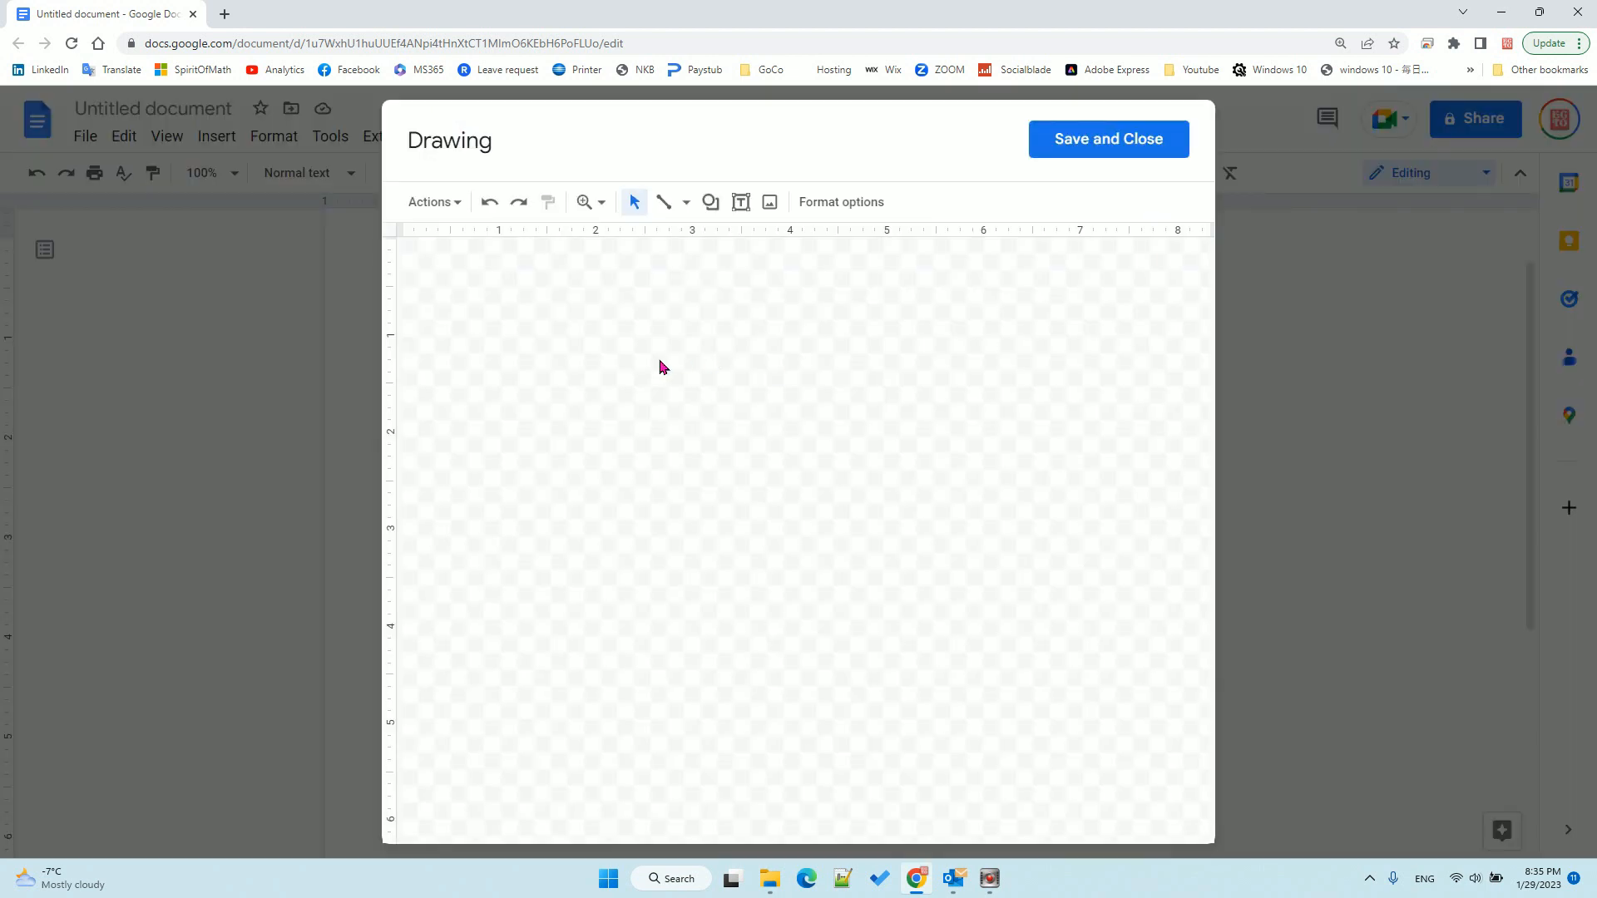
Draw a square about 2.9 inches wide as a size guide and move it toward the canvas's upper-left area
left_click(711, 202)
mouse_move(790, 250)
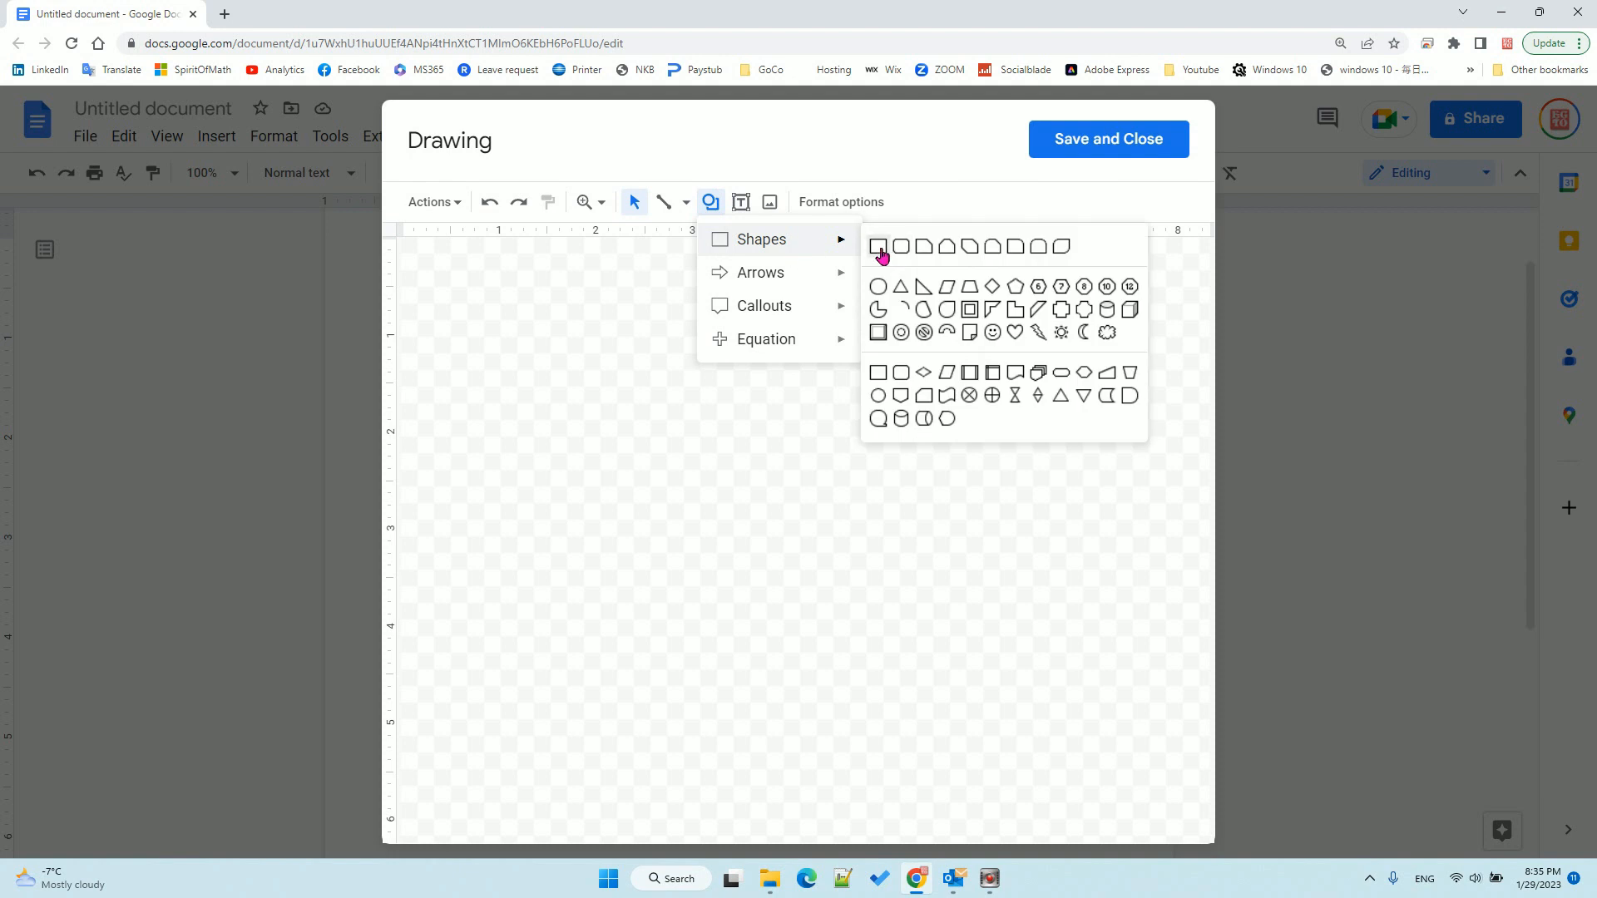
left_click(878, 248)
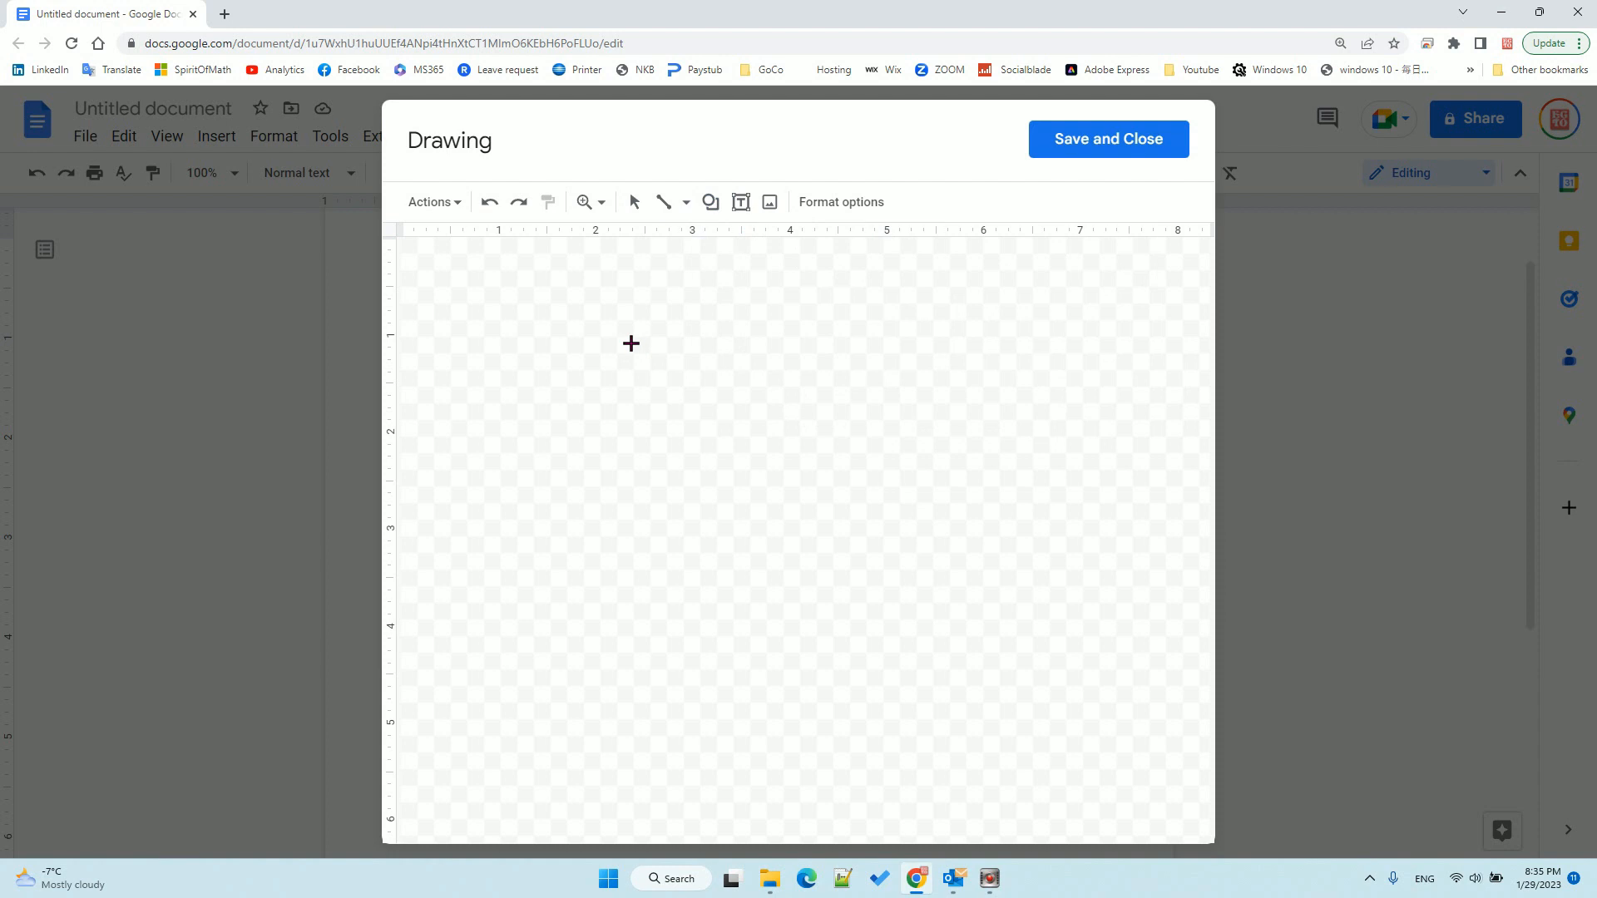
mouse_move(631, 344)
left_mouse_down()
mouse_move(820, 479)
mouse_move(845, 399)
mouse_move(602, 342)
mouse_move(927, 474)
mouse_move(875, 486)
mouse_move(859, 457)
mouse_move(734, 396)
mouse_move(796, 447)
left_mouse_up()
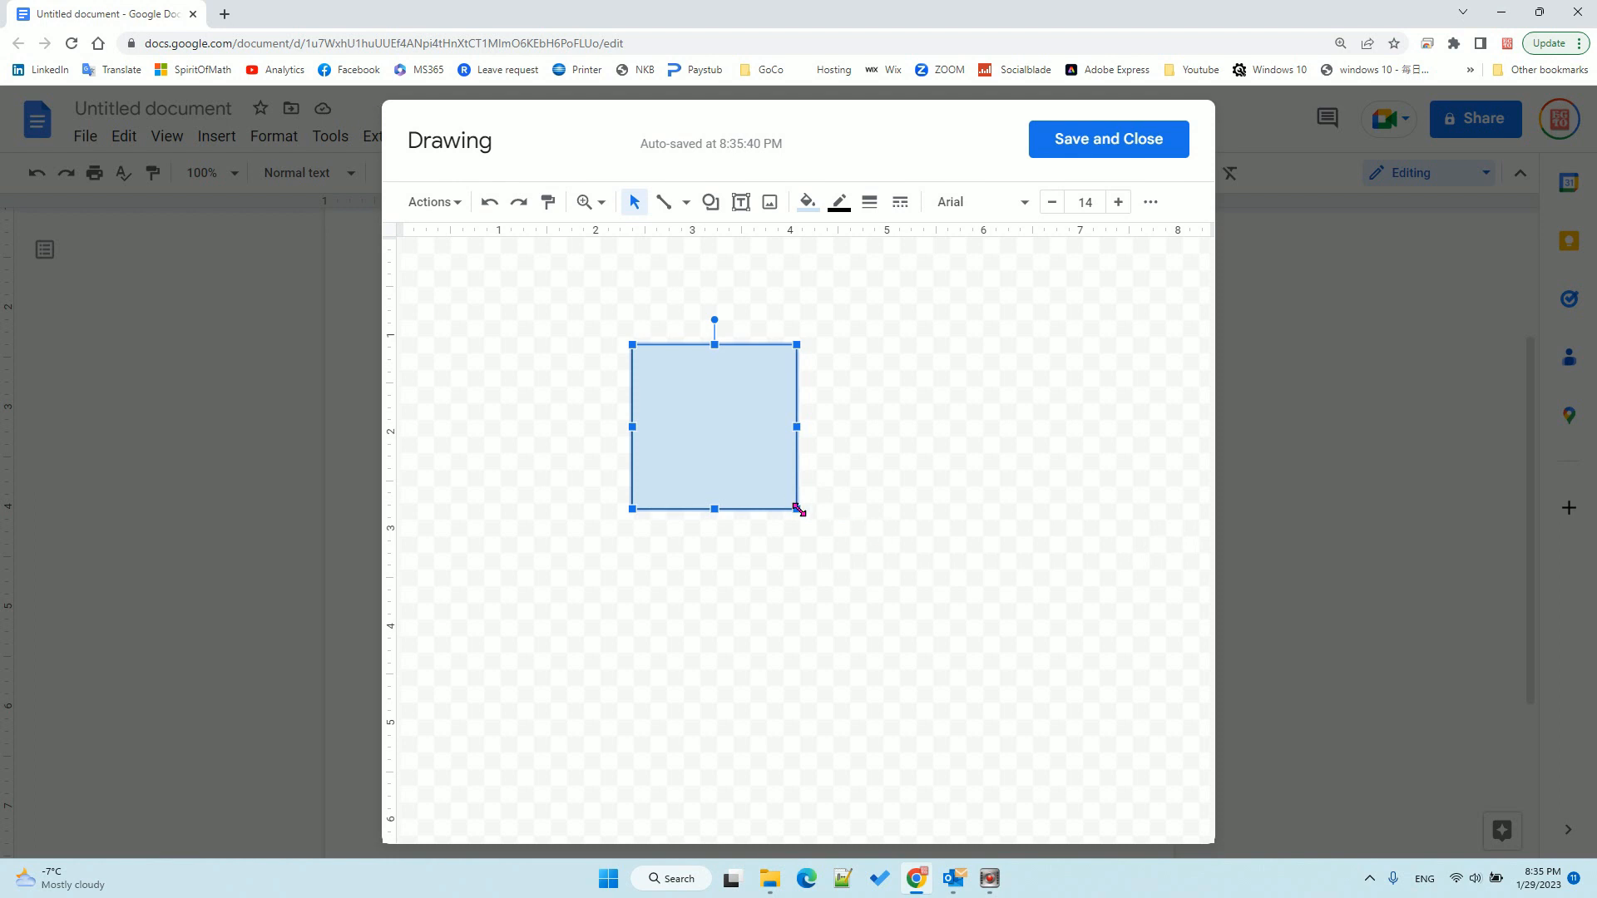
left_click_drag(797, 508, 913, 625)
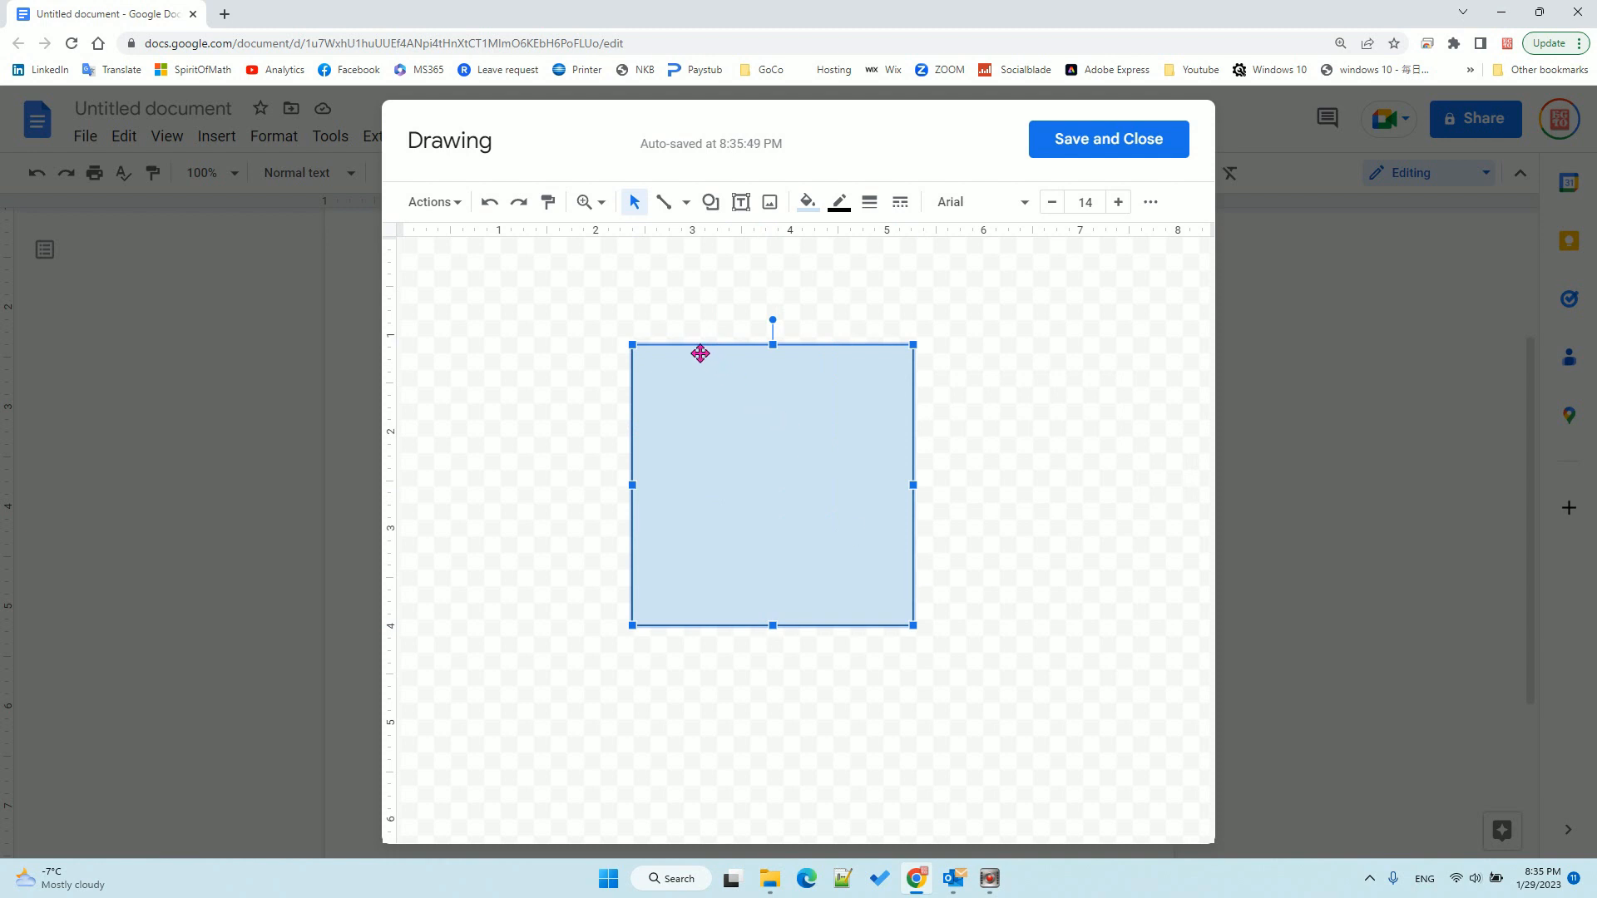
left_click_drag(691, 356, 567, 306)
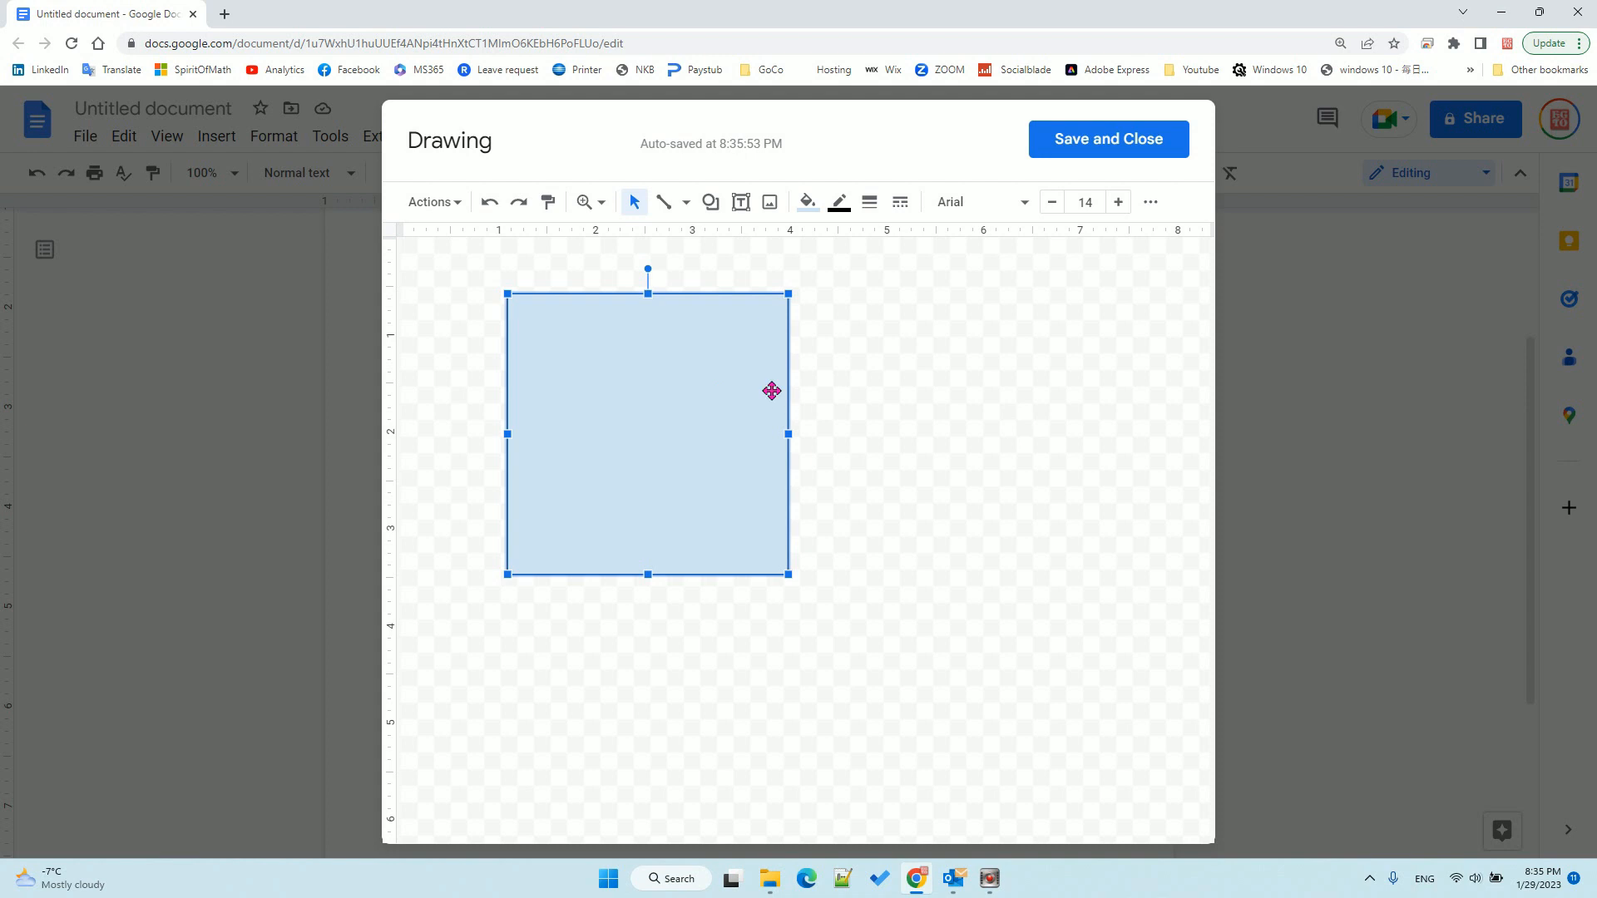
left_click_drag(587, 297, 511, 311)
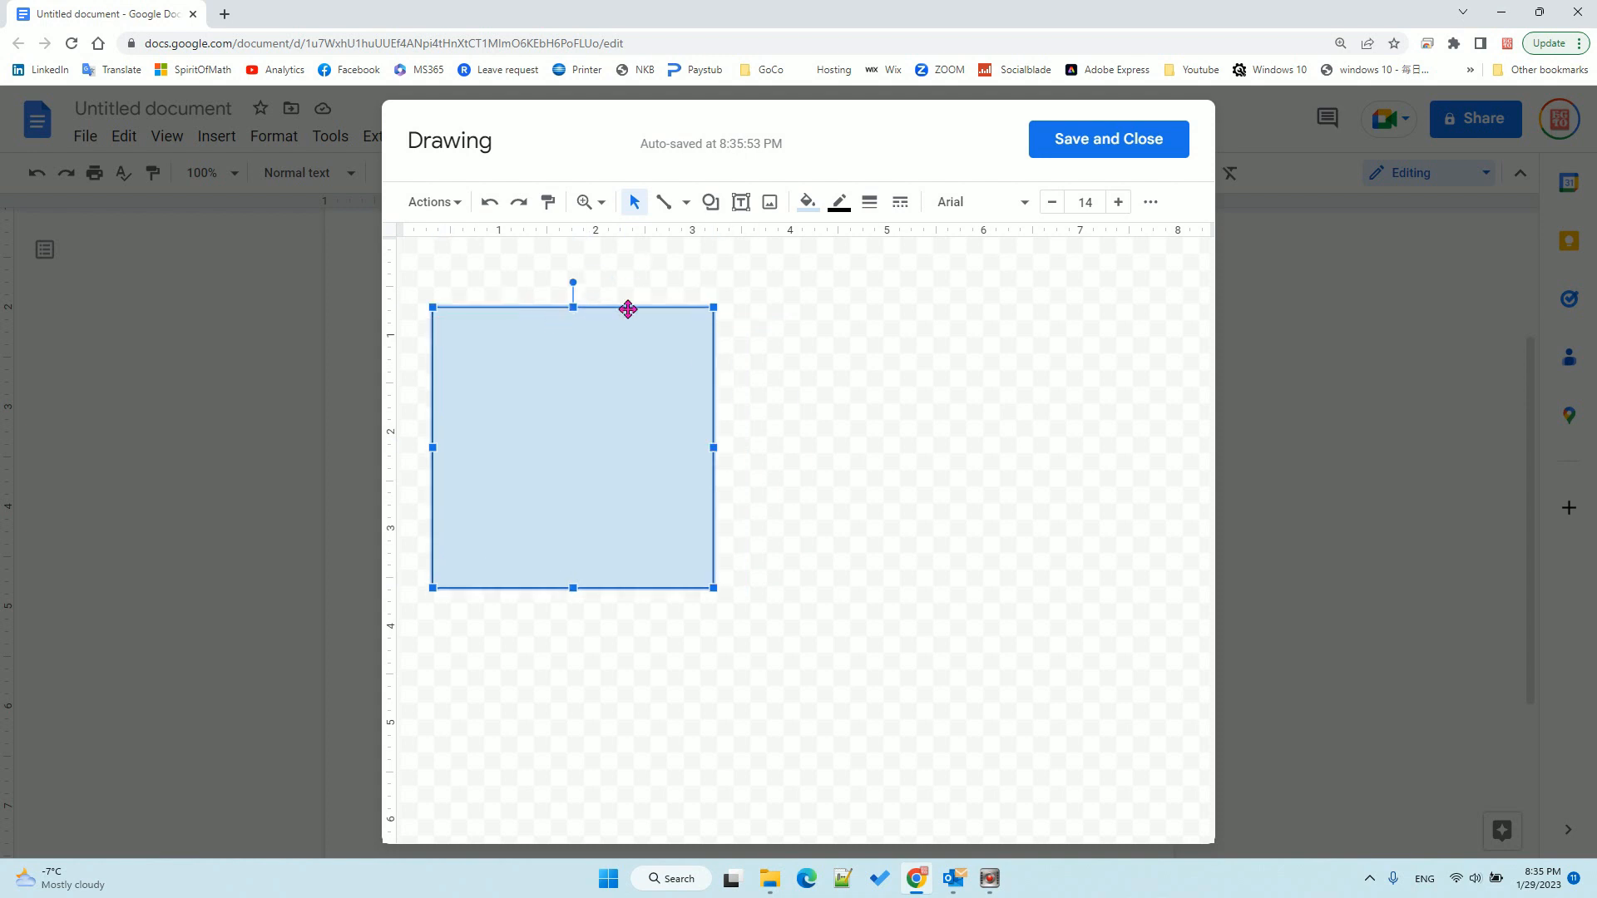
Draw a horizontal line just above the square spanning its width, and delete the stray diagonal line
left_click(662, 202)
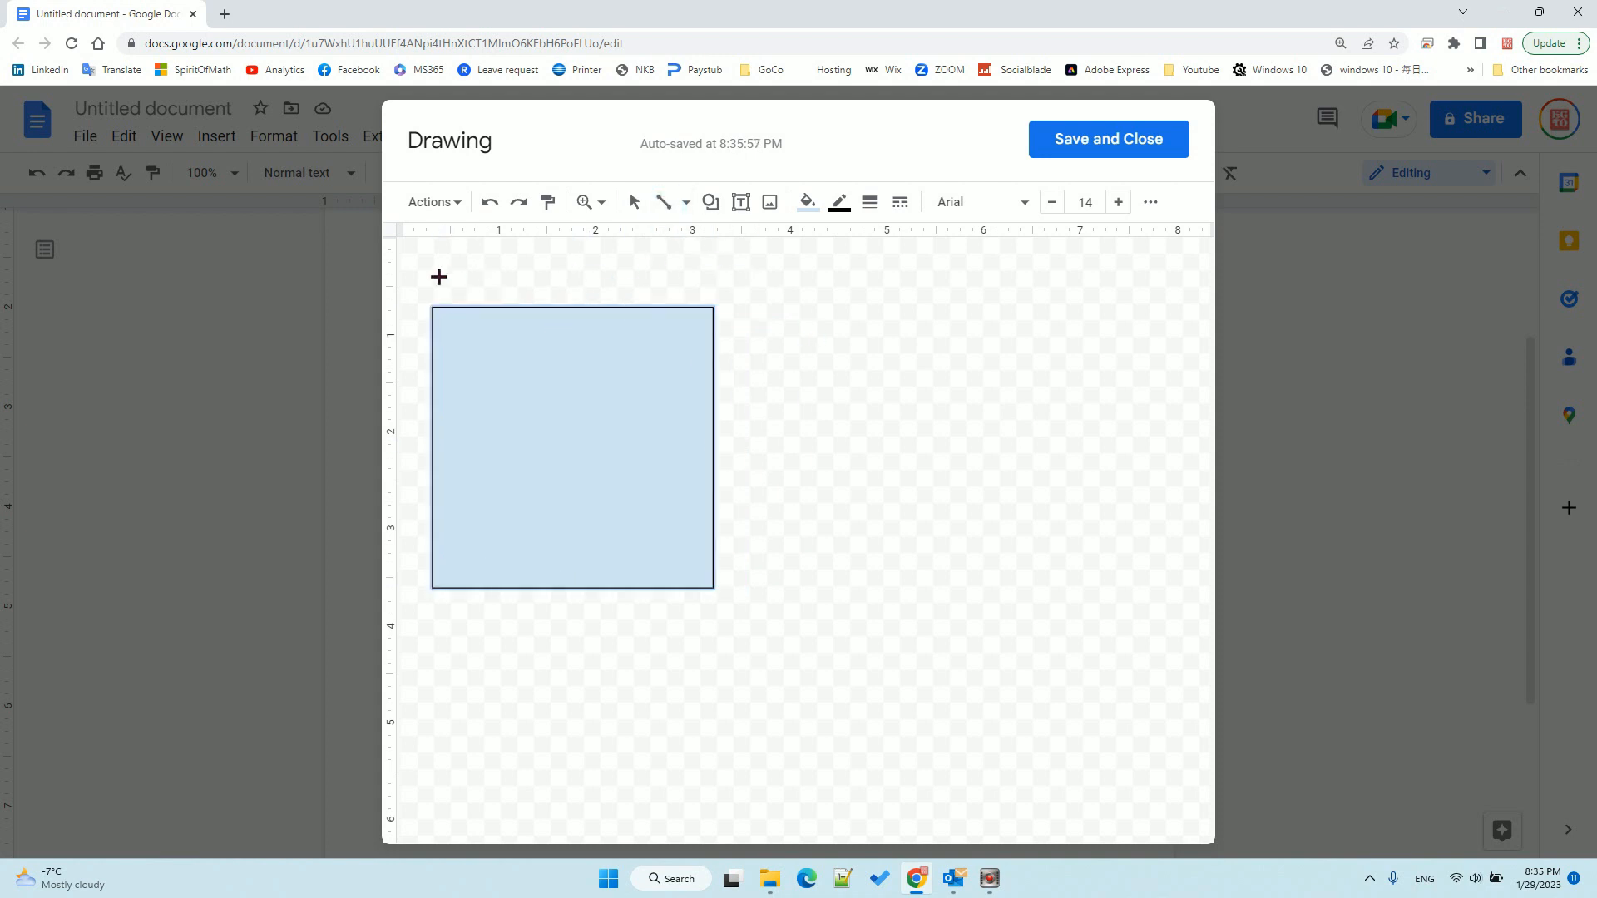
left_click_drag(431, 277, 701, 282)
left_click_drag(700, 282, 710, 288)
left_click_drag(598, 278, 697, 378)
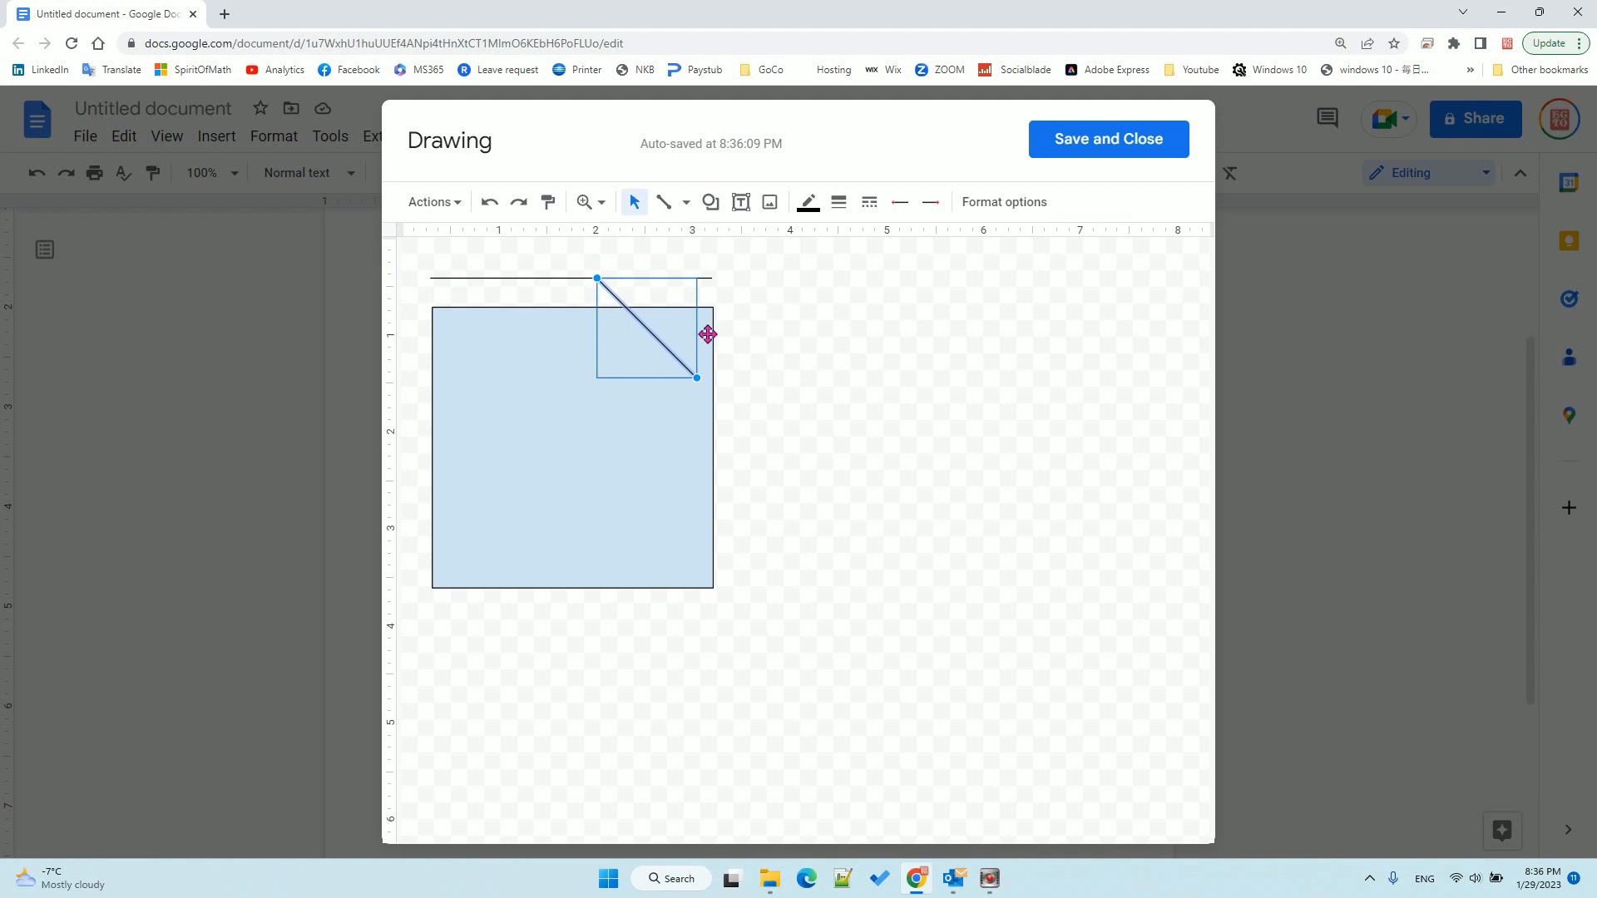
key("Delete")
Match the horizontal line to the square's width and place it beside the square, level with its top edge
left_click(644, 279)
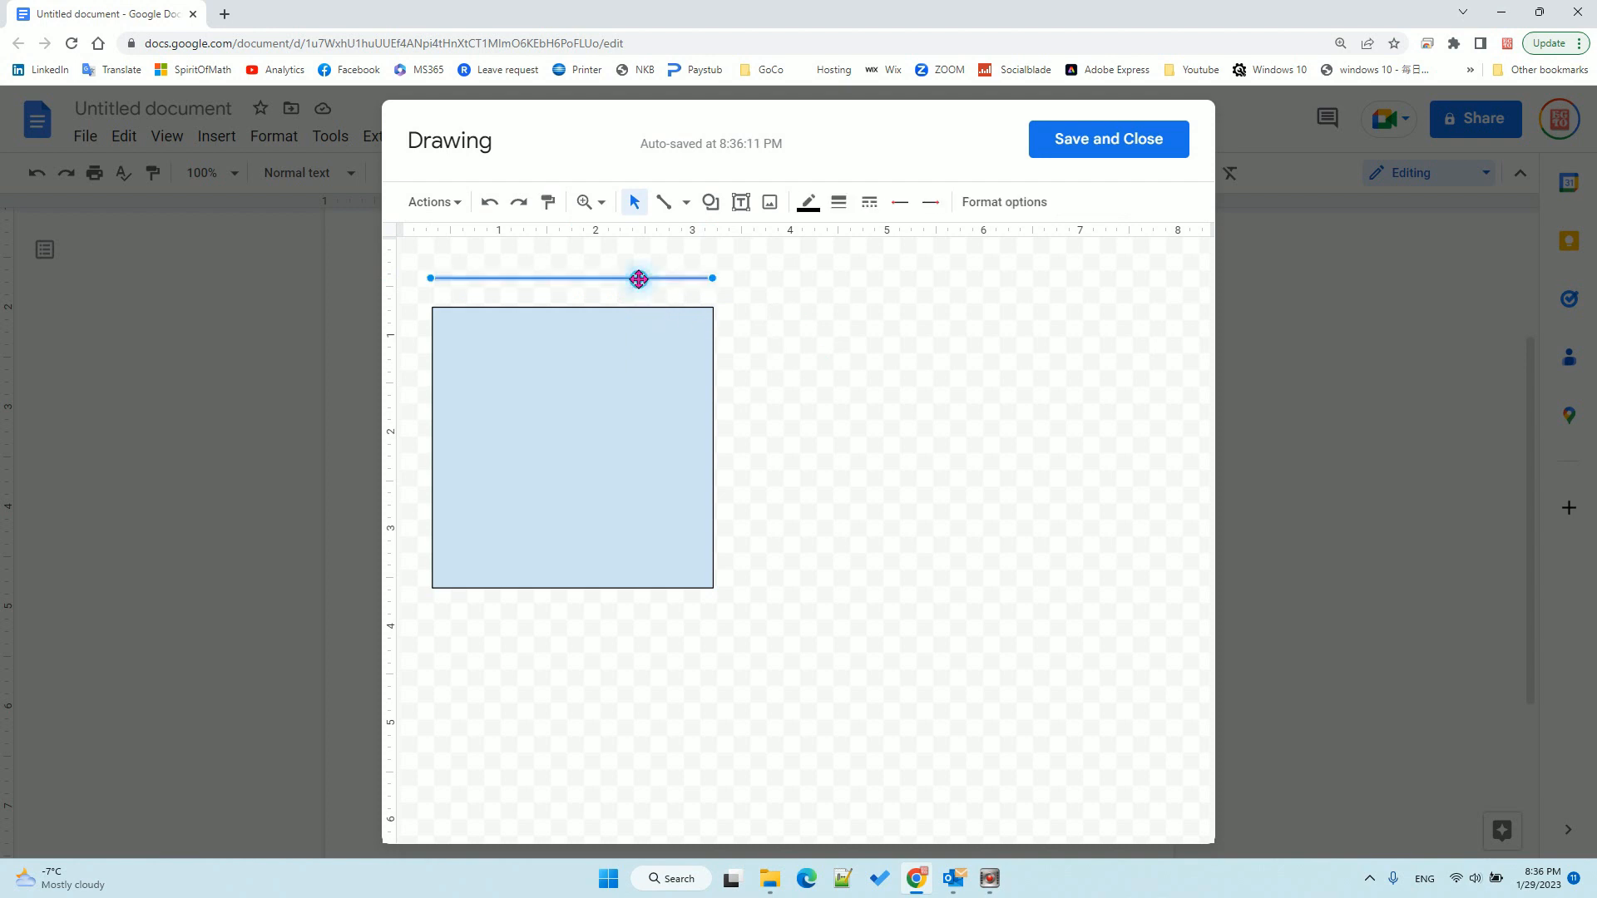
left_click_drag(632, 277, 640, 353)
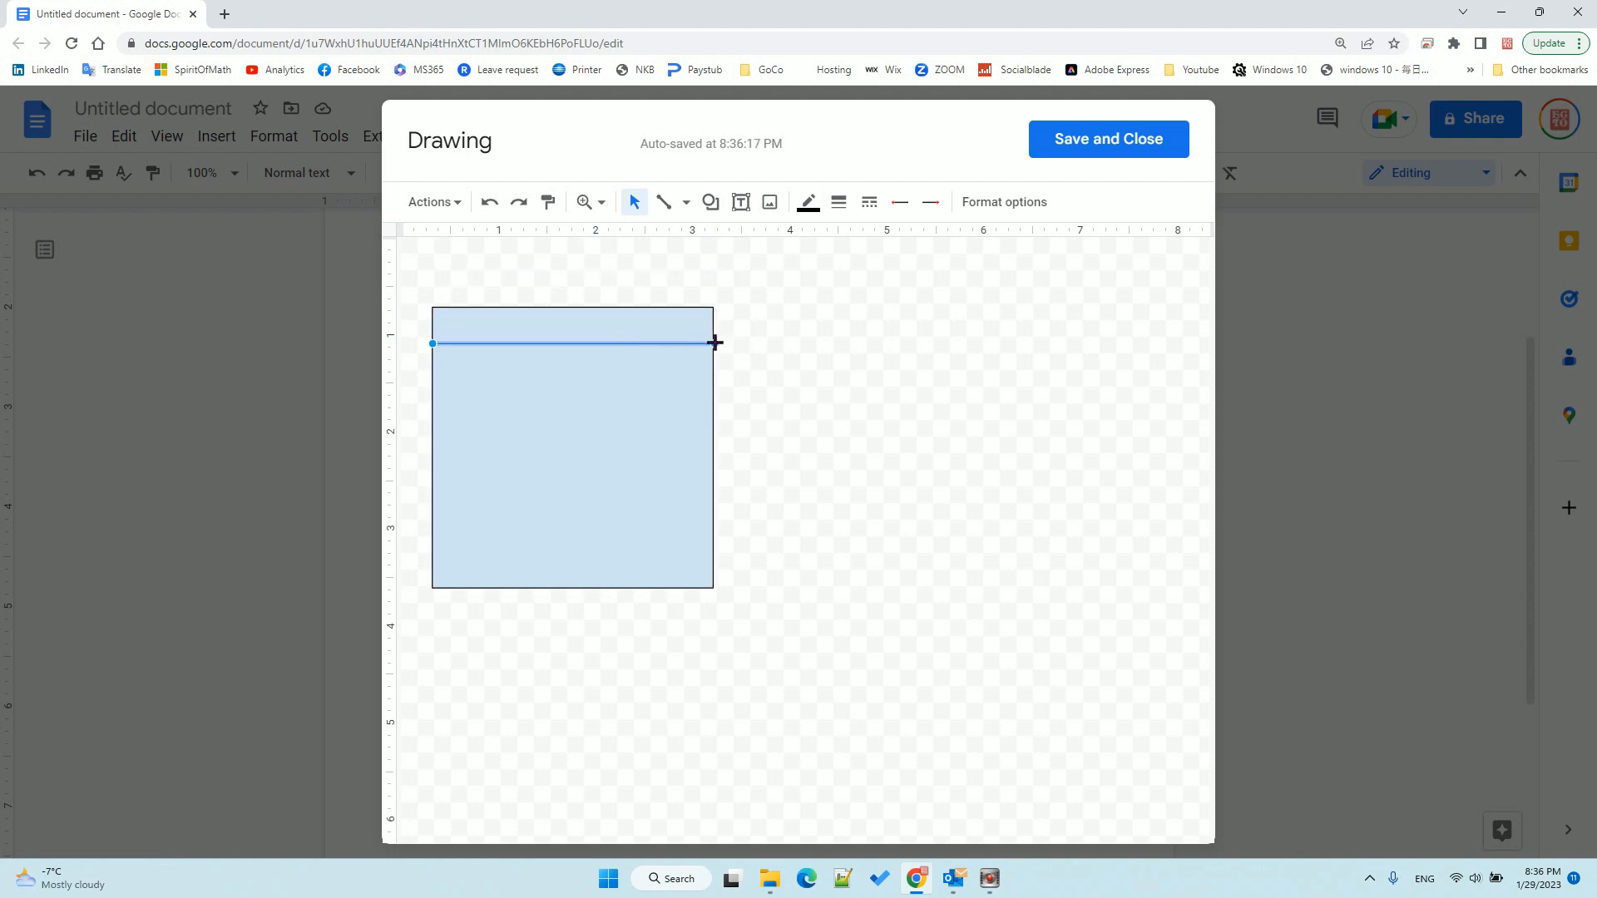
left_click_drag(715, 342, 712, 343)
left_click_drag(712, 343, 713, 343)
left_click_drag(556, 342, 891, 309)
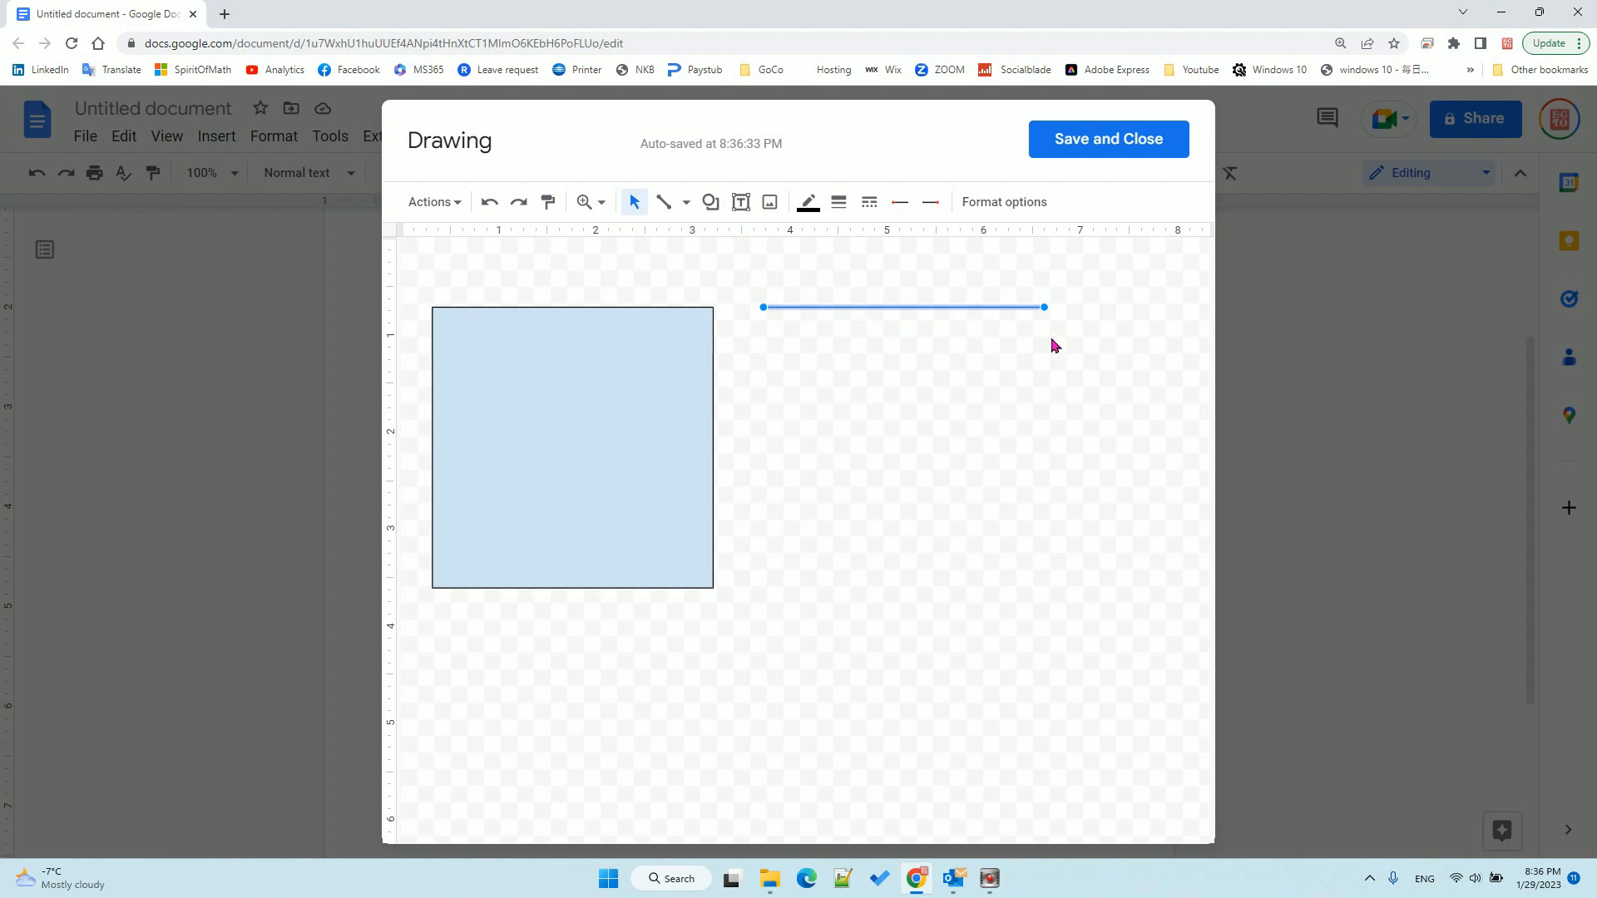
Duplicate the horizontal line six times
key("ctrl+d")
key("ctrl+d")
key("ctrl+d")
key("ctrl+d")
key("ctrl+d")
key("ctrl+d")
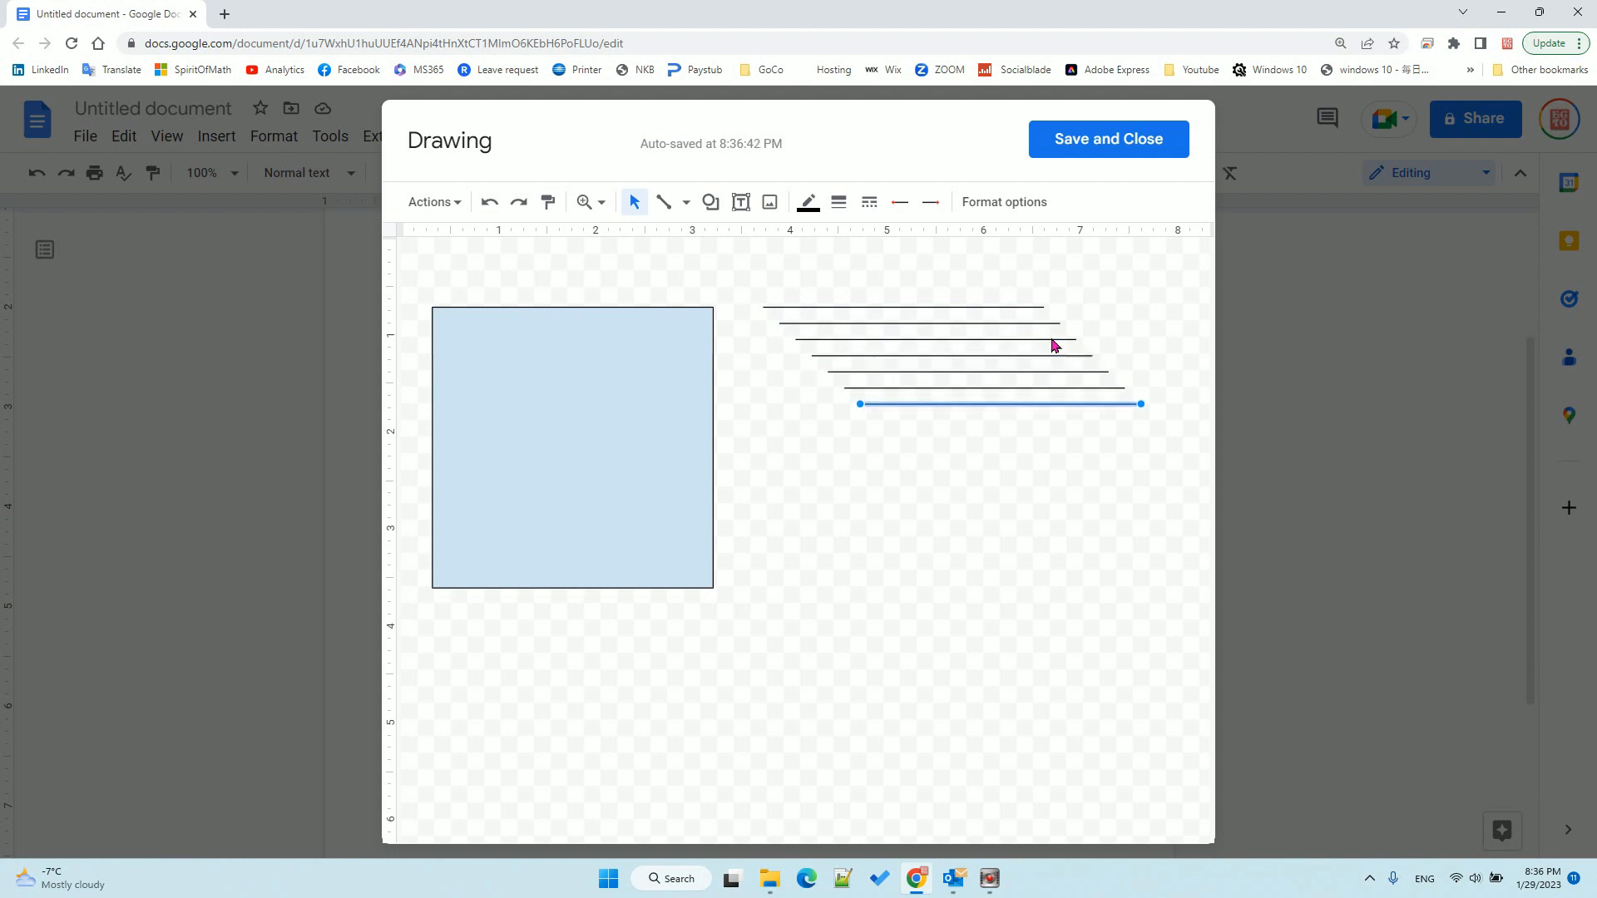
Move the lowest line copy down so it is level with the square's bottom edge
left_click(939, 404)
left_click_drag(939, 404, 923, 585)
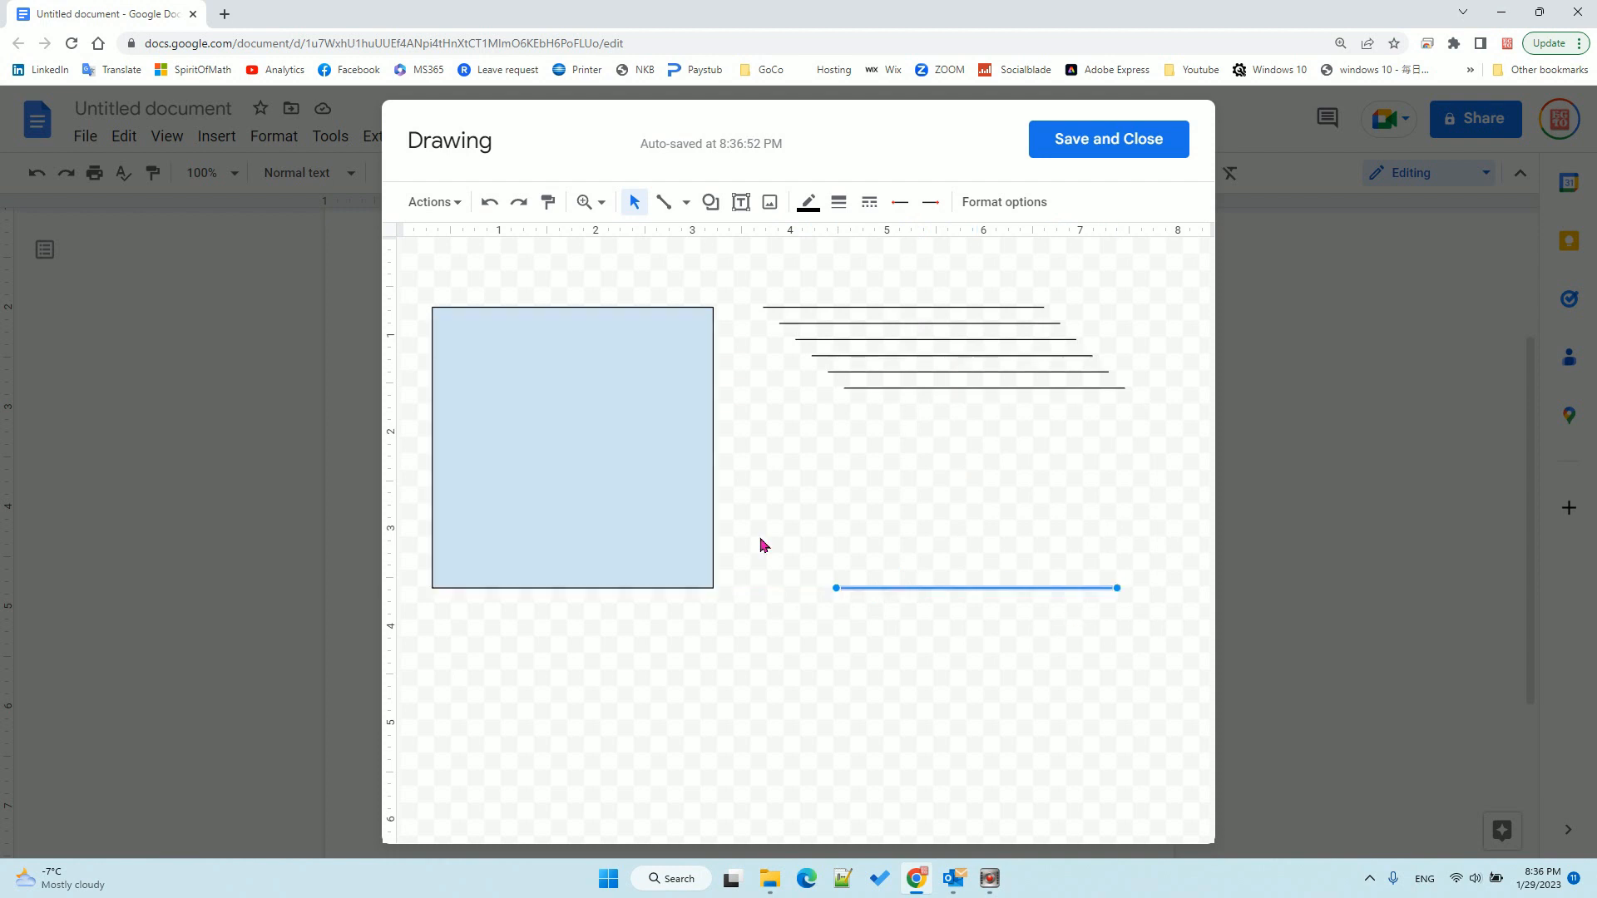
left_click(777, 309)
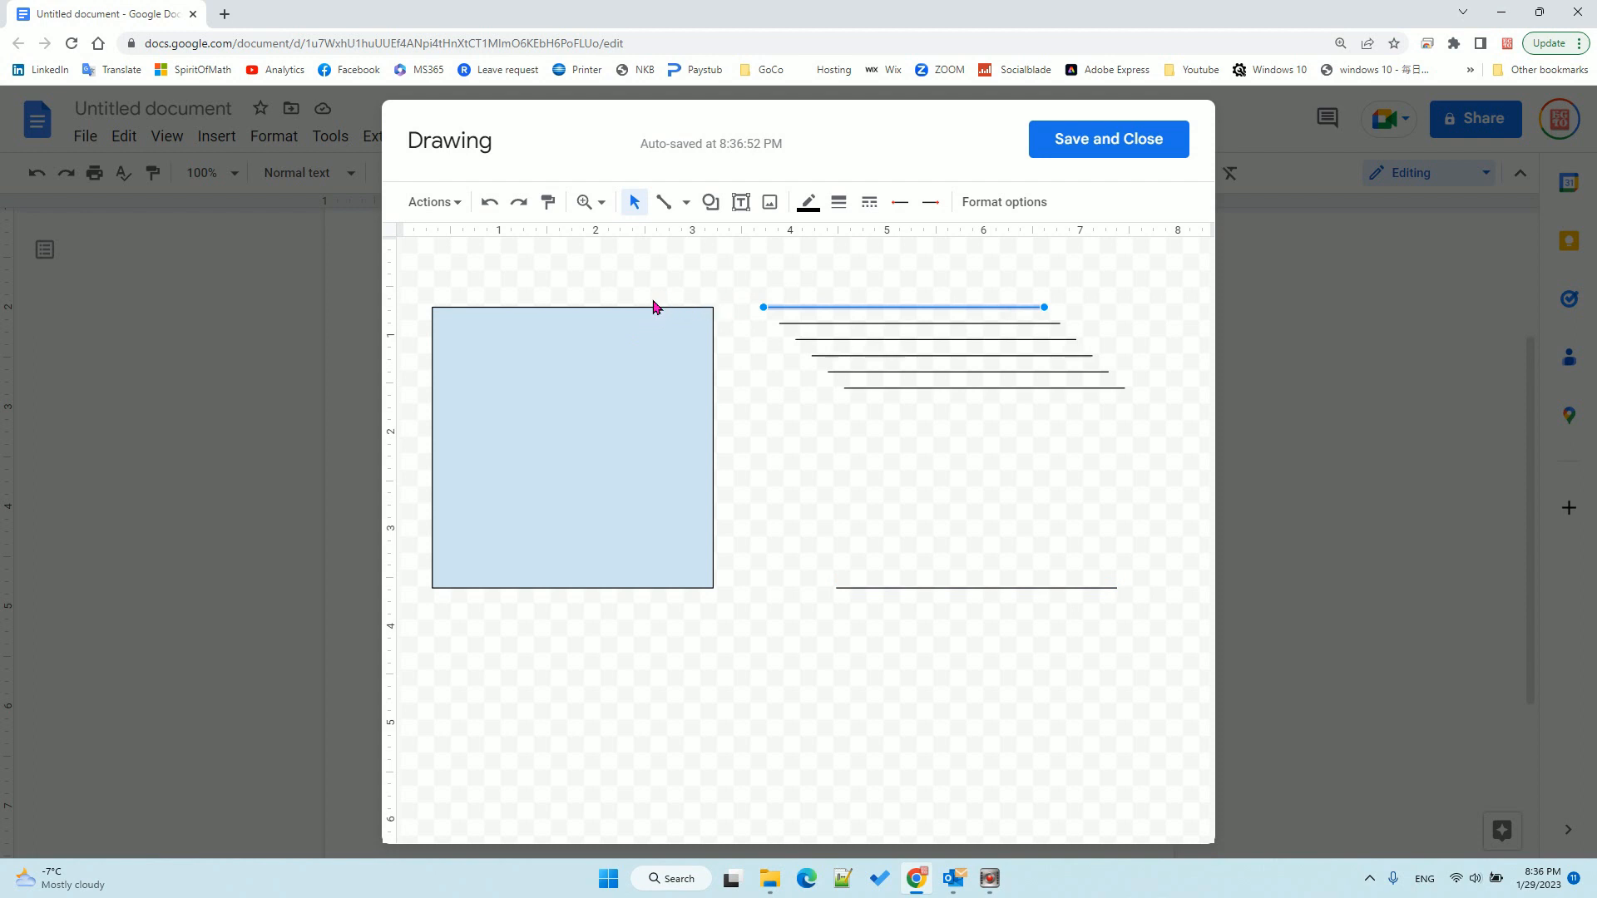
left_click(877, 589)
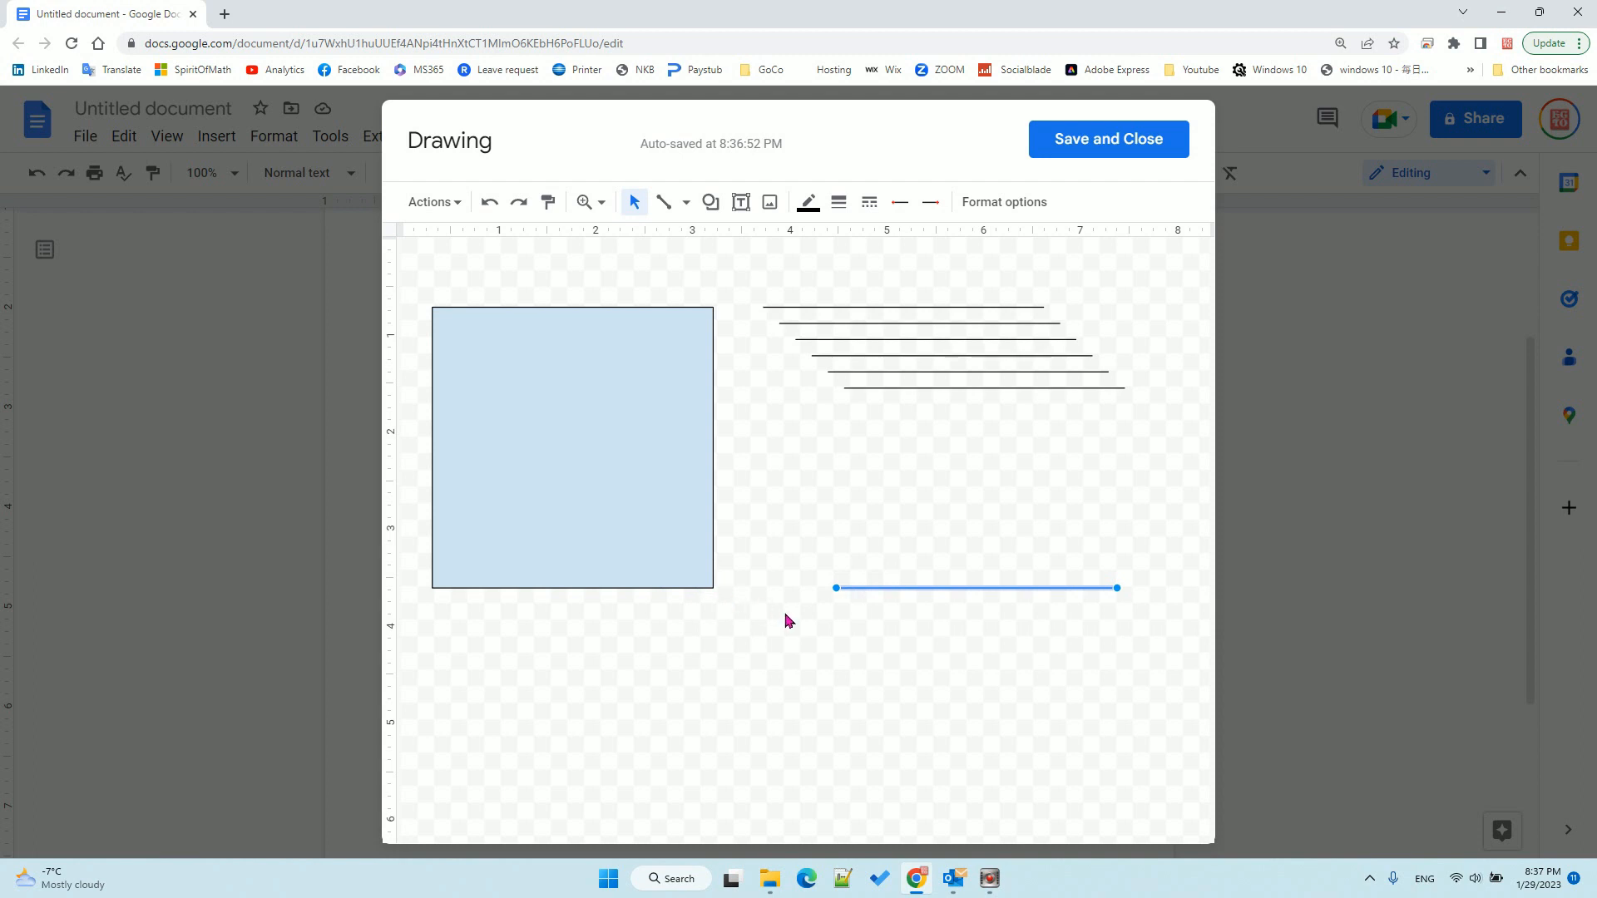
Select all seven horizontal lines and align them horizontally to the left
mouse_move(751, 271)
left_mouse_down()
mouse_move(1131, 495)
mouse_move(1183, 666)
mouse_move(1055, 624)
mouse_move(1198, 611)
mouse_move(1176, 642)
mouse_move(1026, 616)
mouse_move(1169, 621)
mouse_move(948, 624)
left_mouse_up()
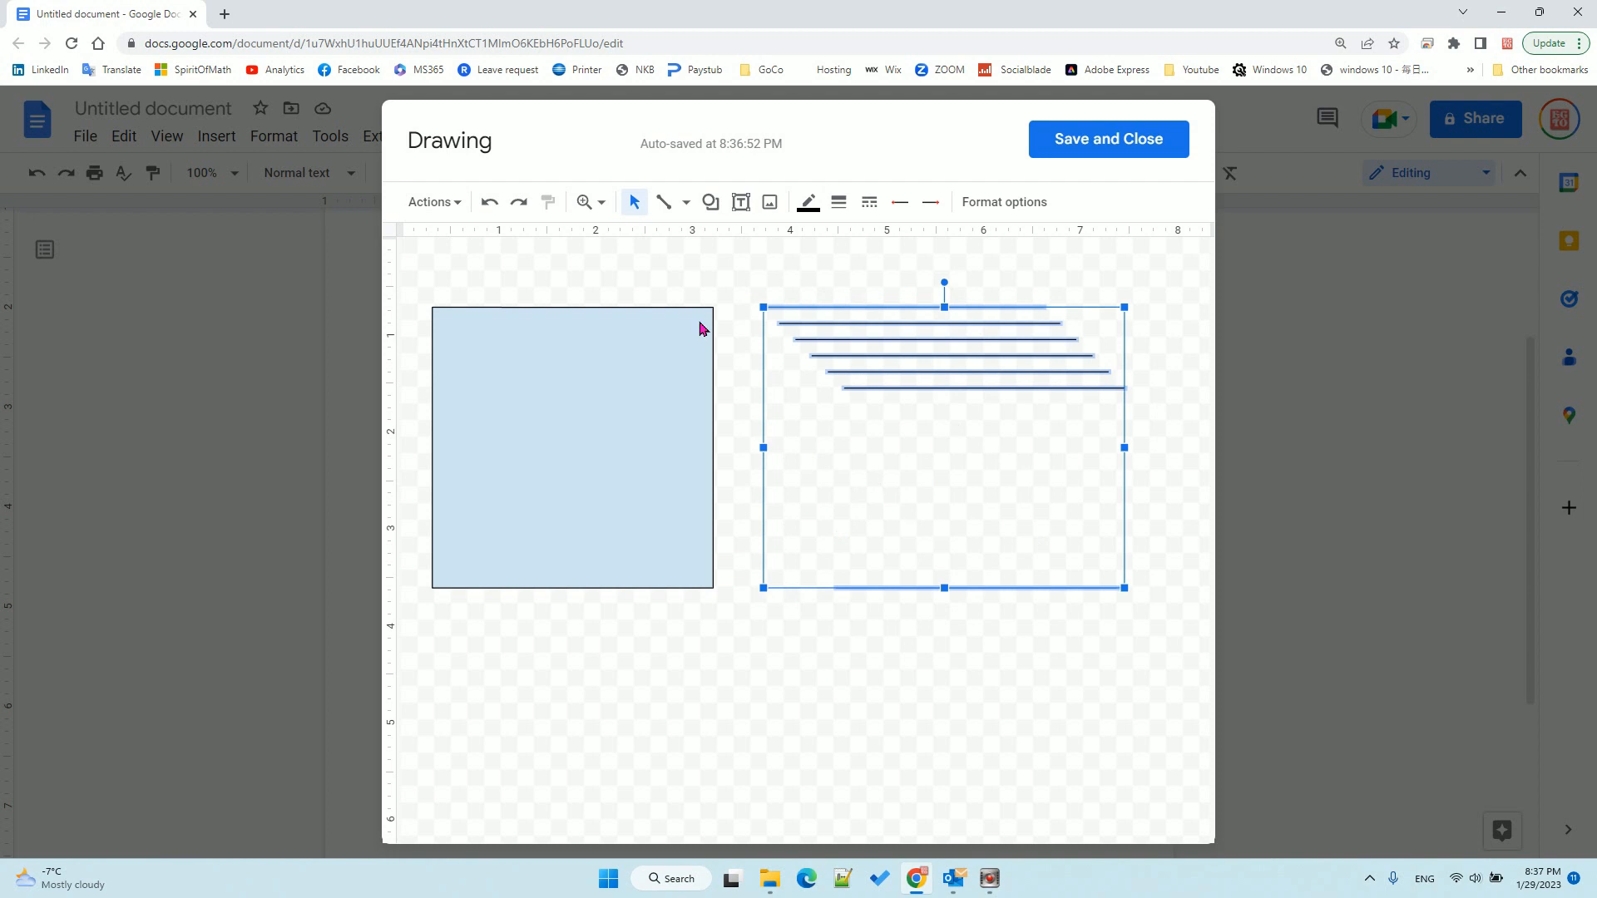
left_click(447, 207)
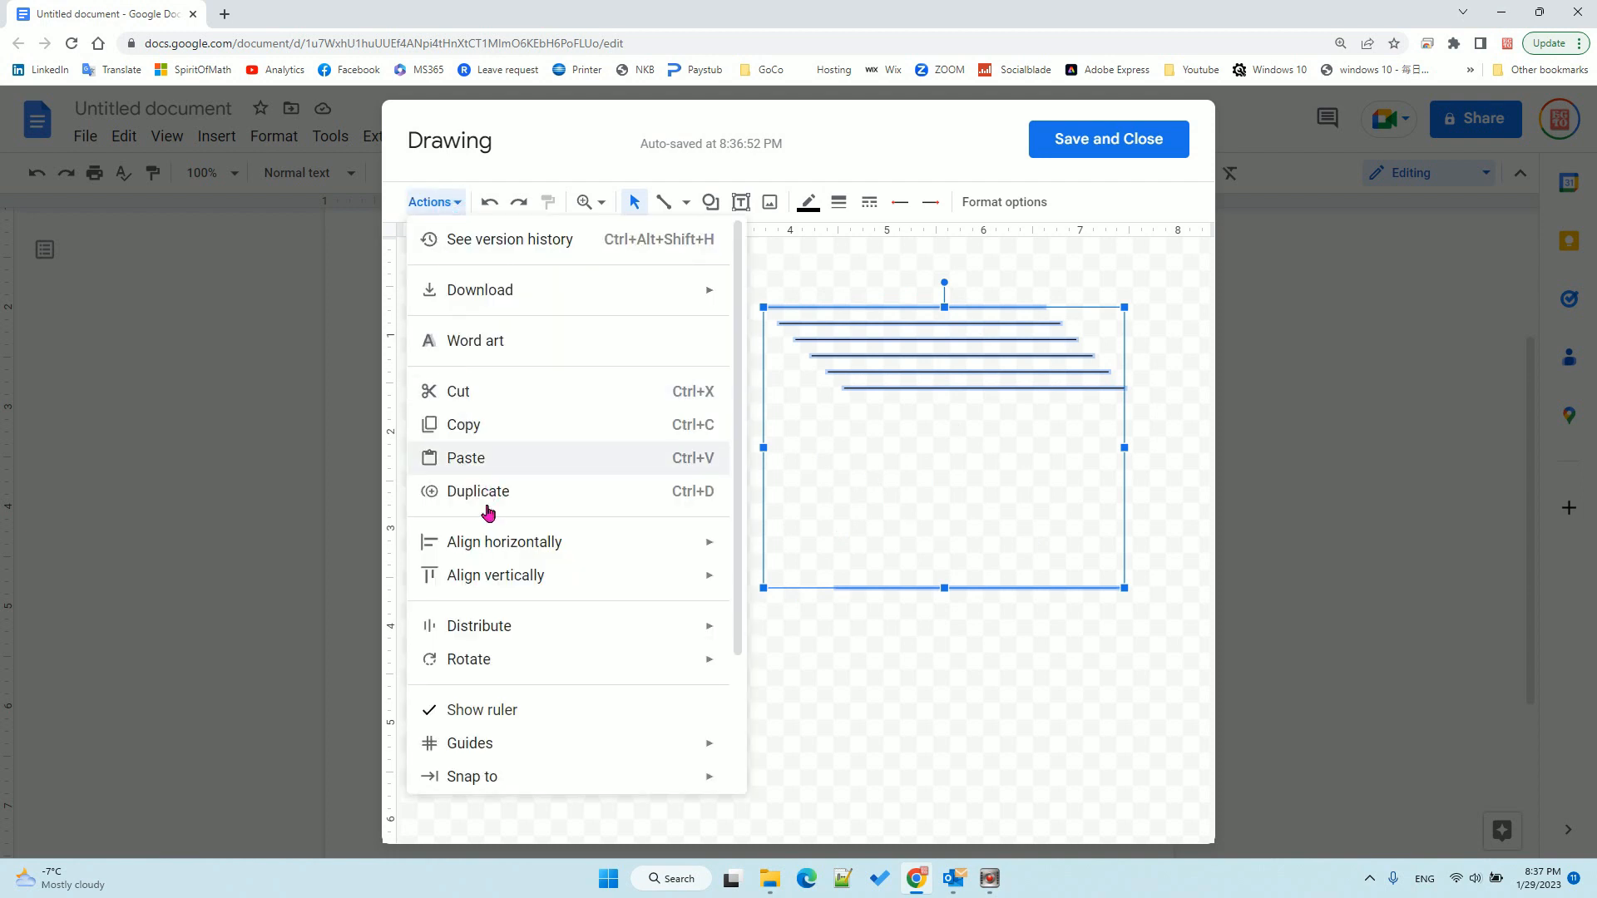
mouse_move(555, 670)
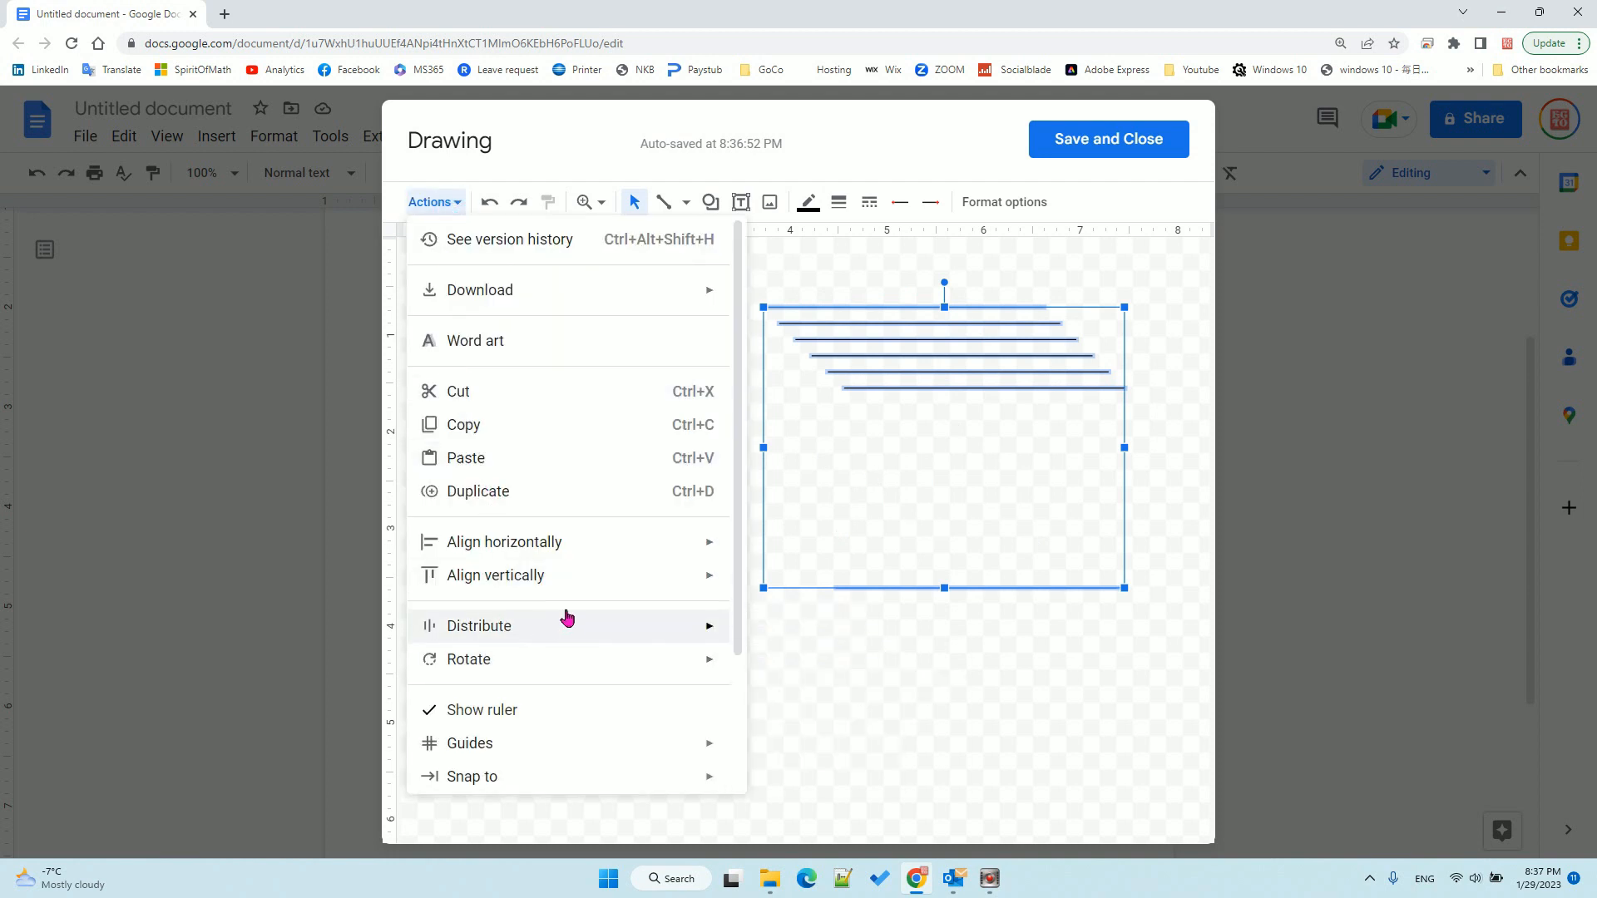
mouse_move(482, 549)
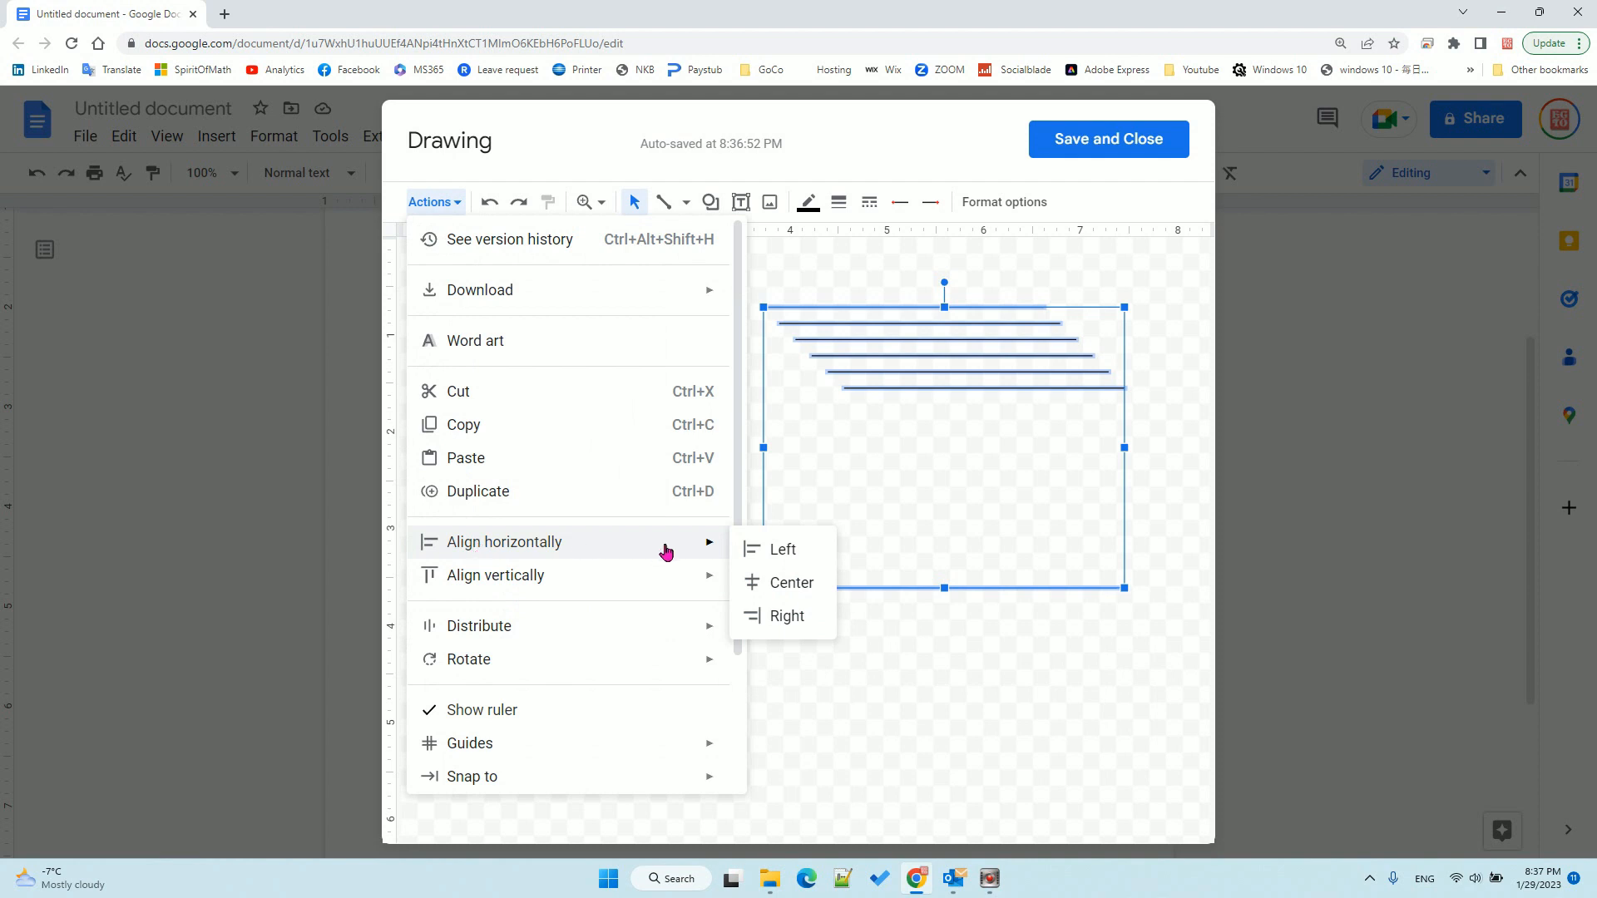
left_click(775, 552)
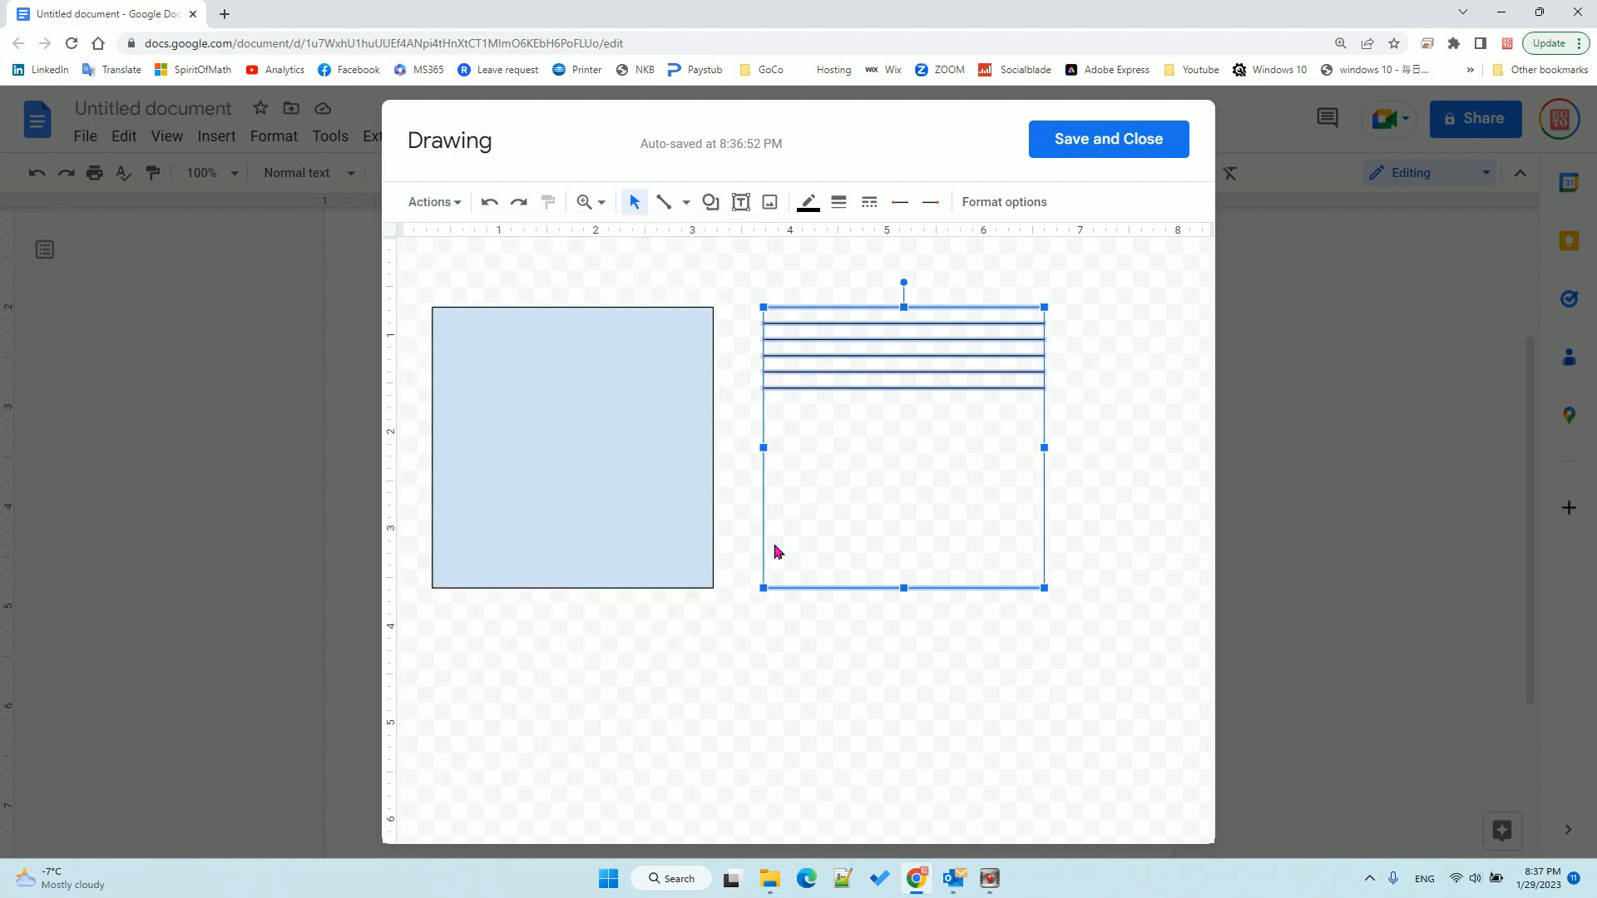
Distribute the seven selected lines vertically so they are evenly spaced
left_click(449, 205)
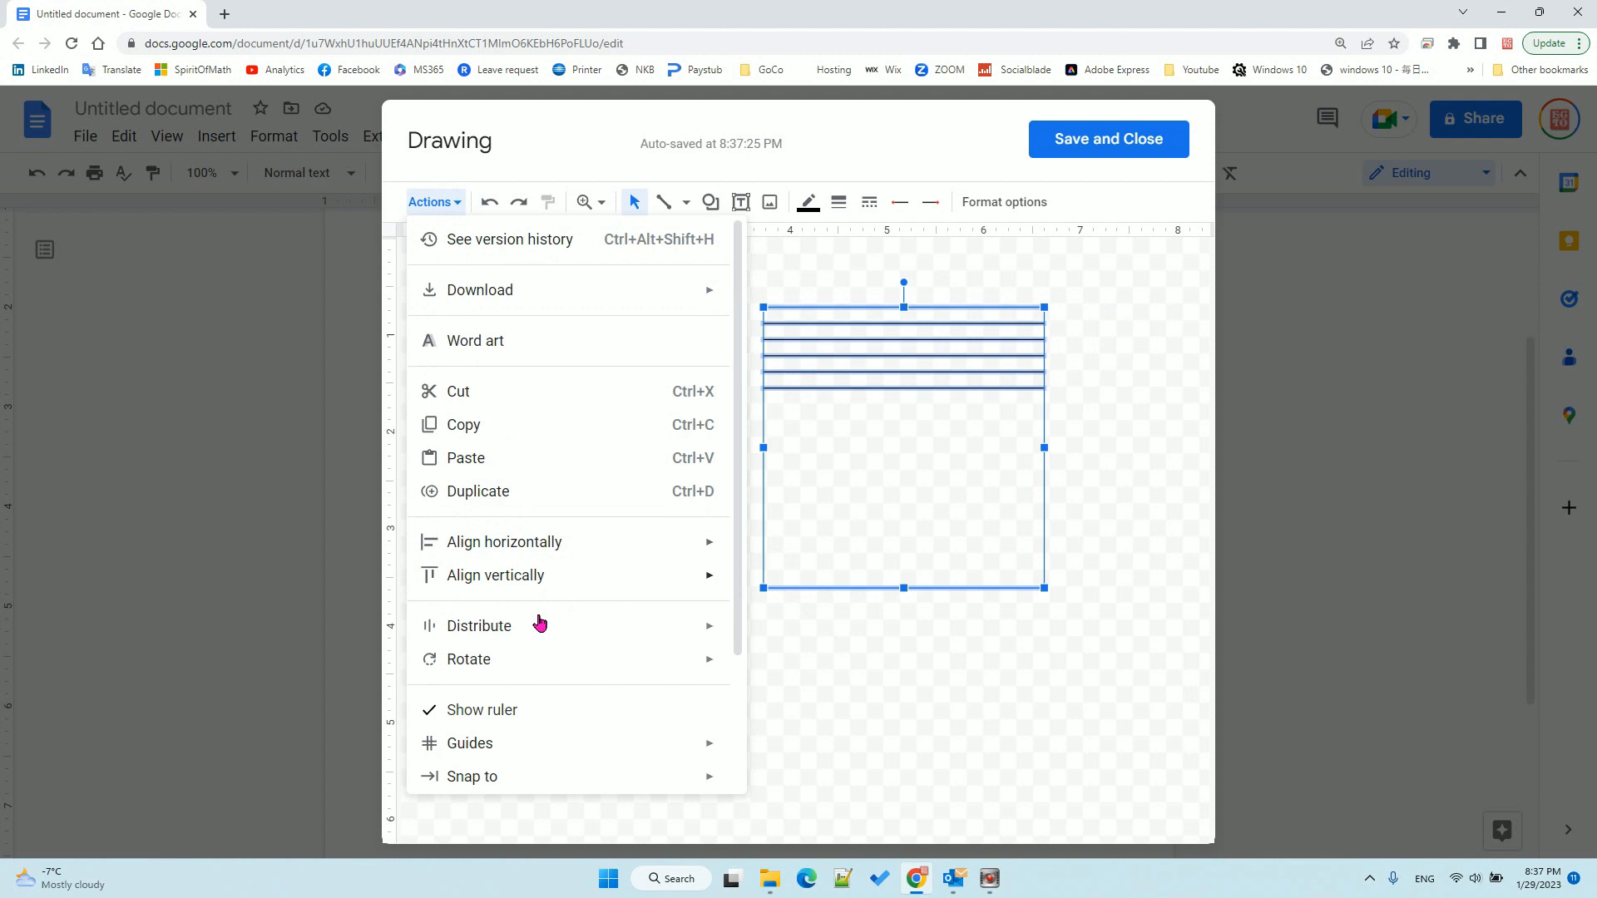
mouse_move(541, 633)
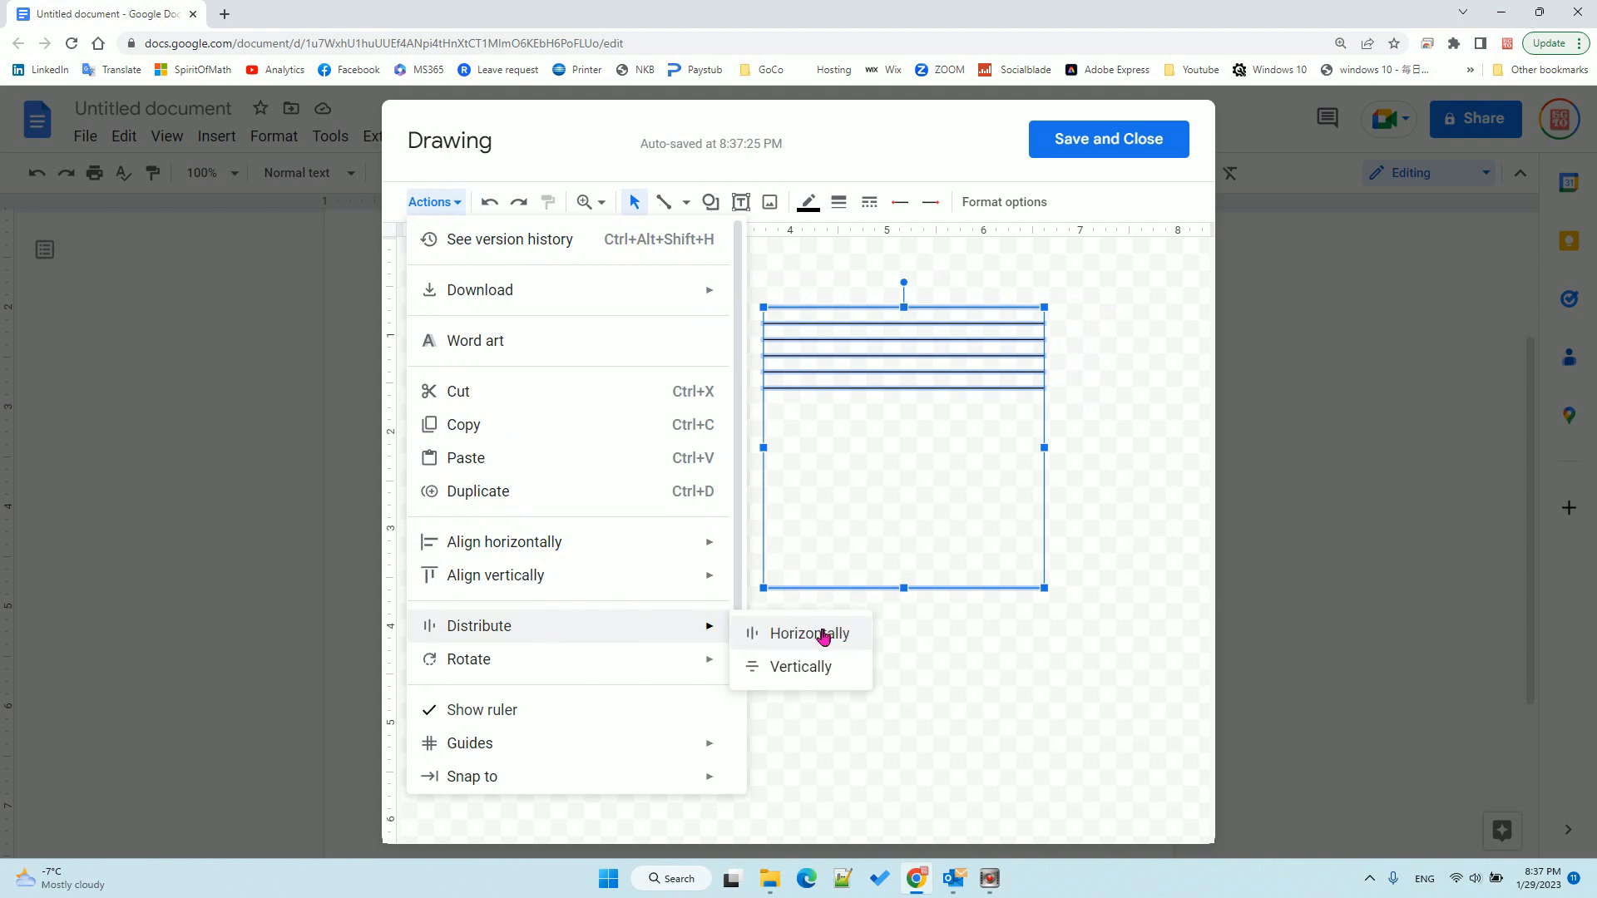
left_click(814, 677)
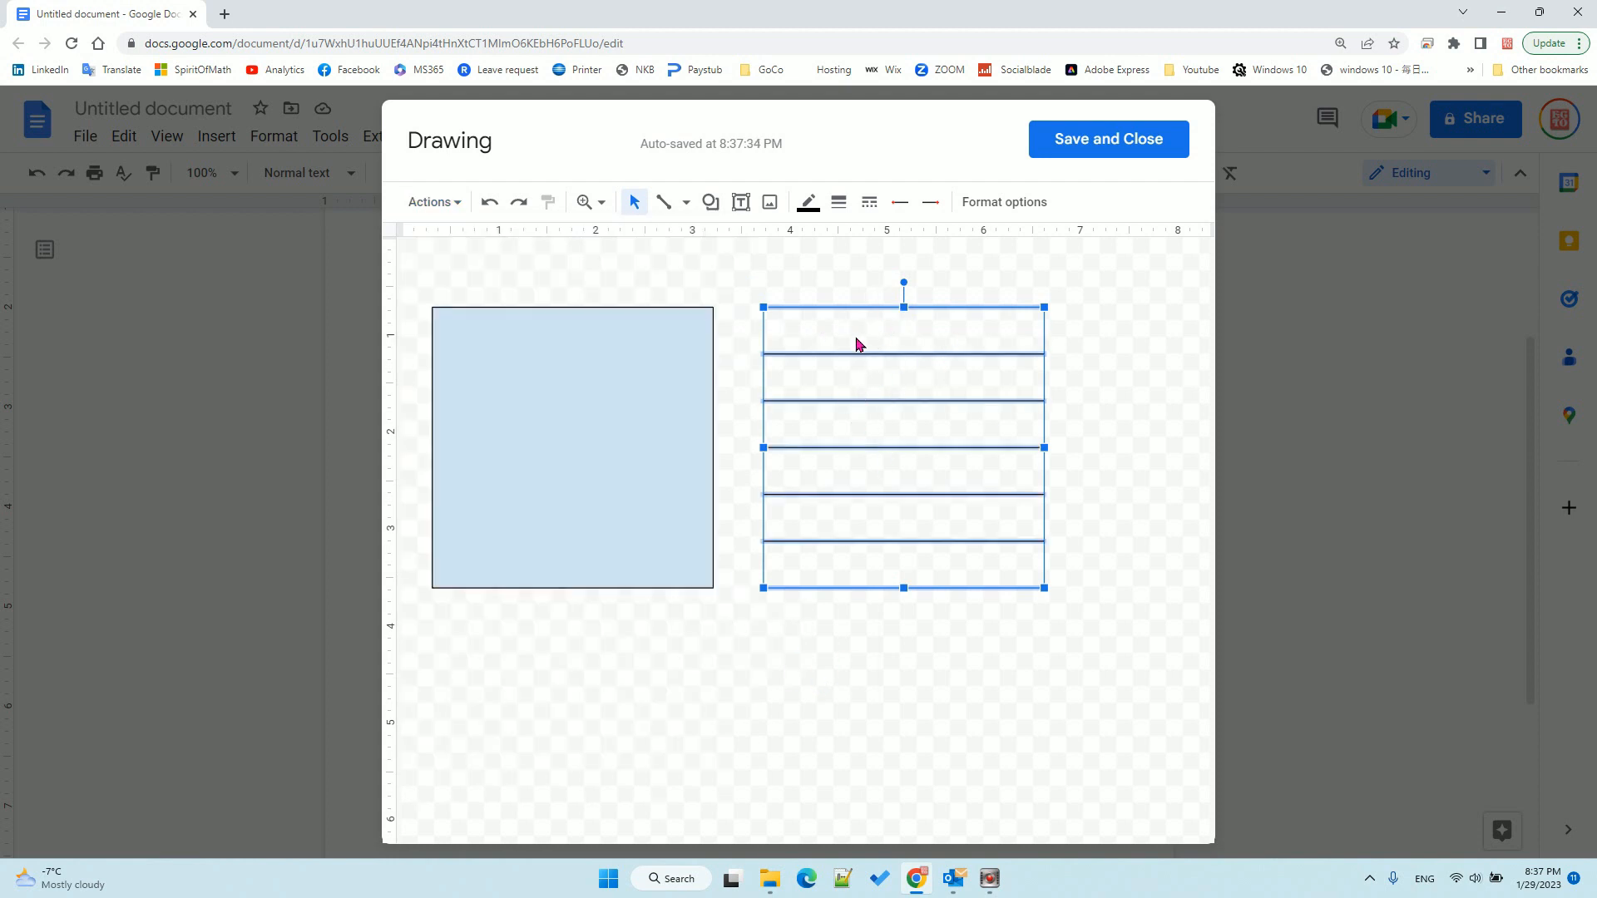
Group the seven evenly spaced lines and duplicate the group twice
right_click(942, 308)
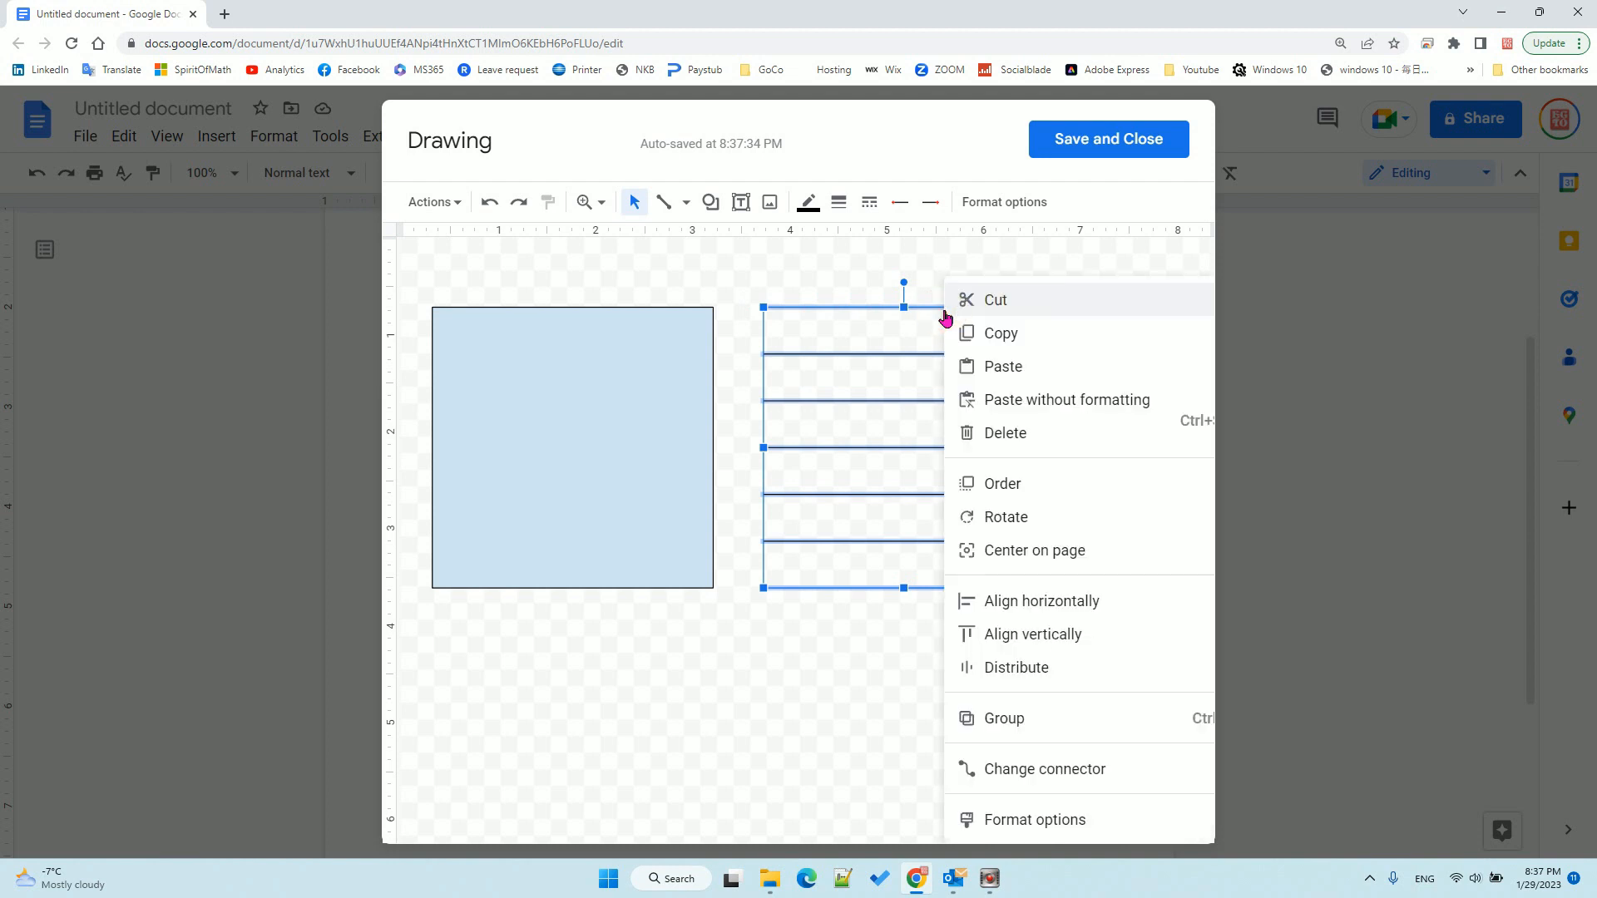
left_click(1071, 732)
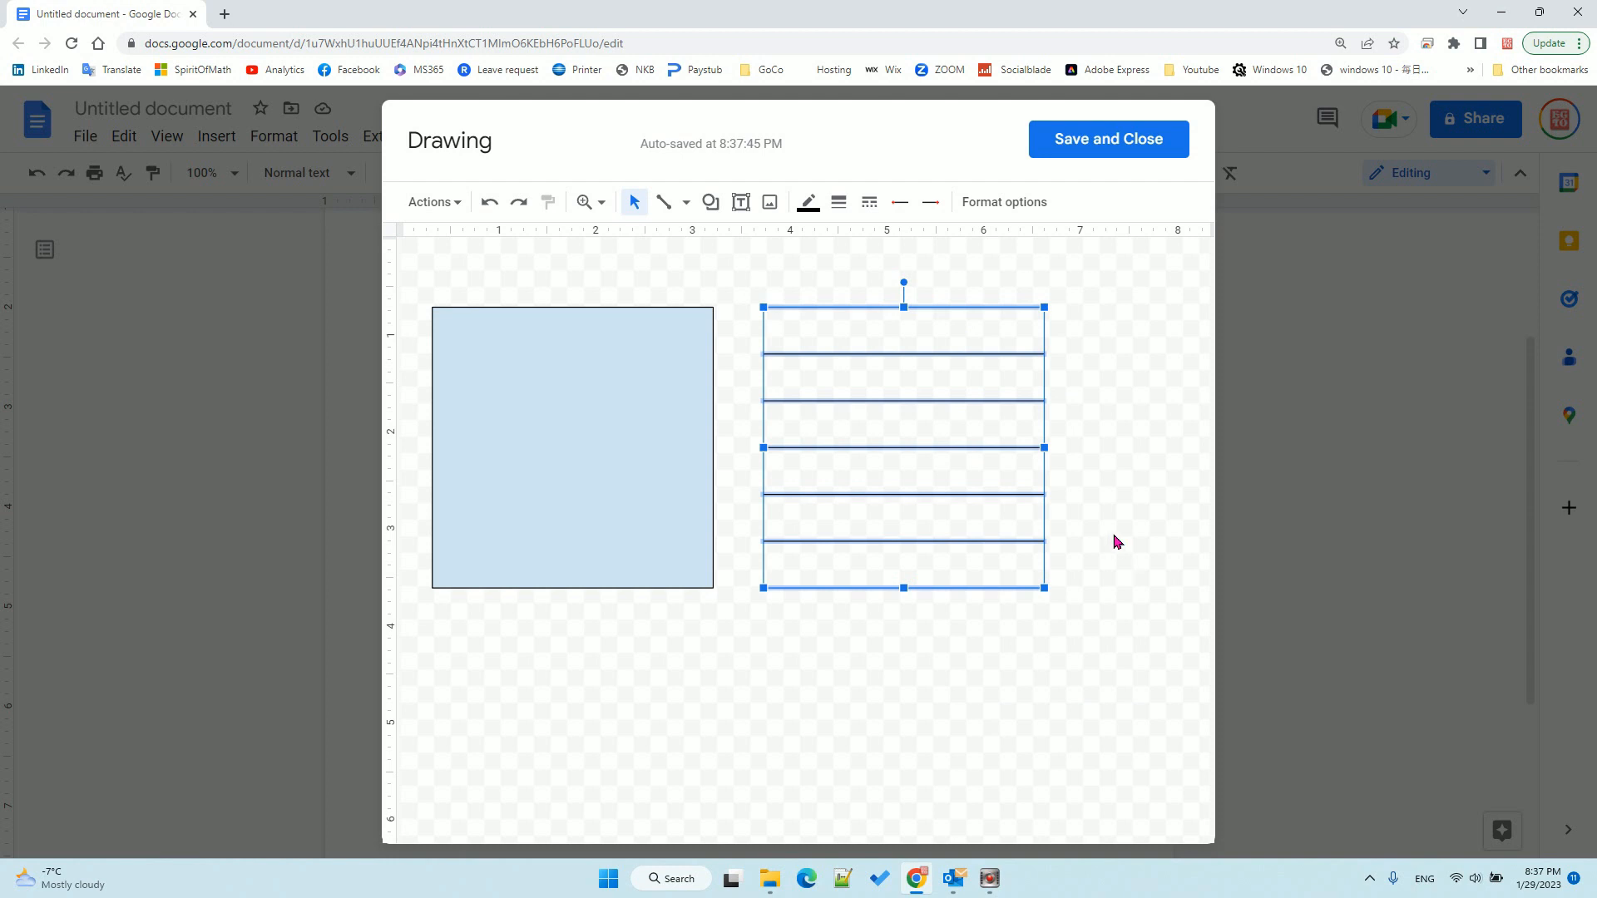
key("ctrl+d")
key("ctrl+d")
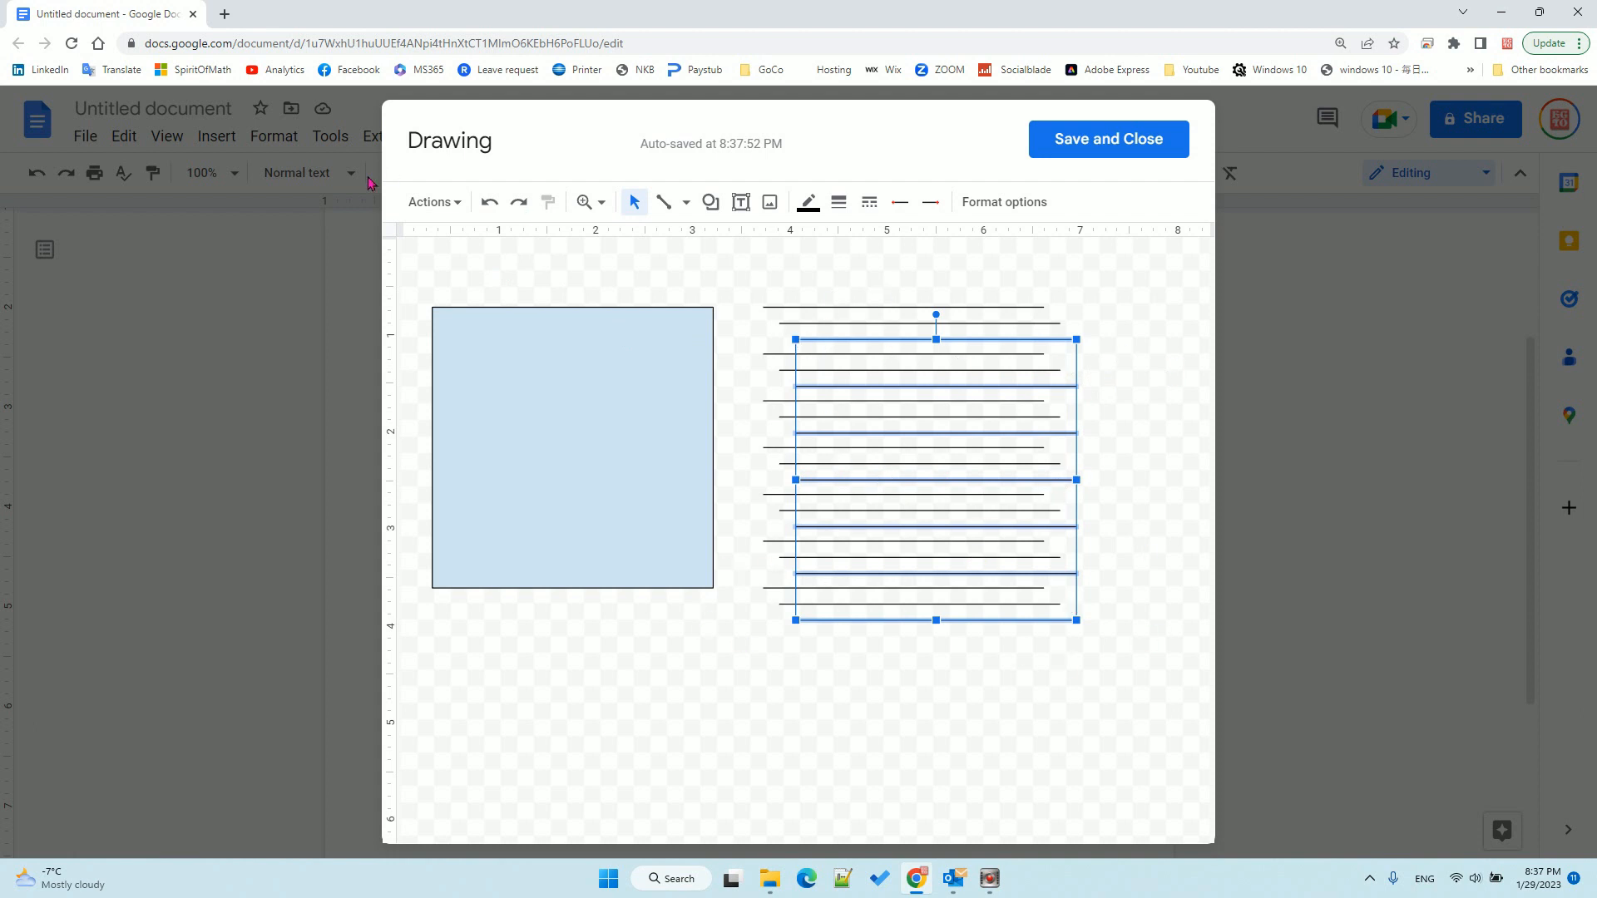
Rotate the newest duplicate line group 90° clockwise
left_click(447, 206)
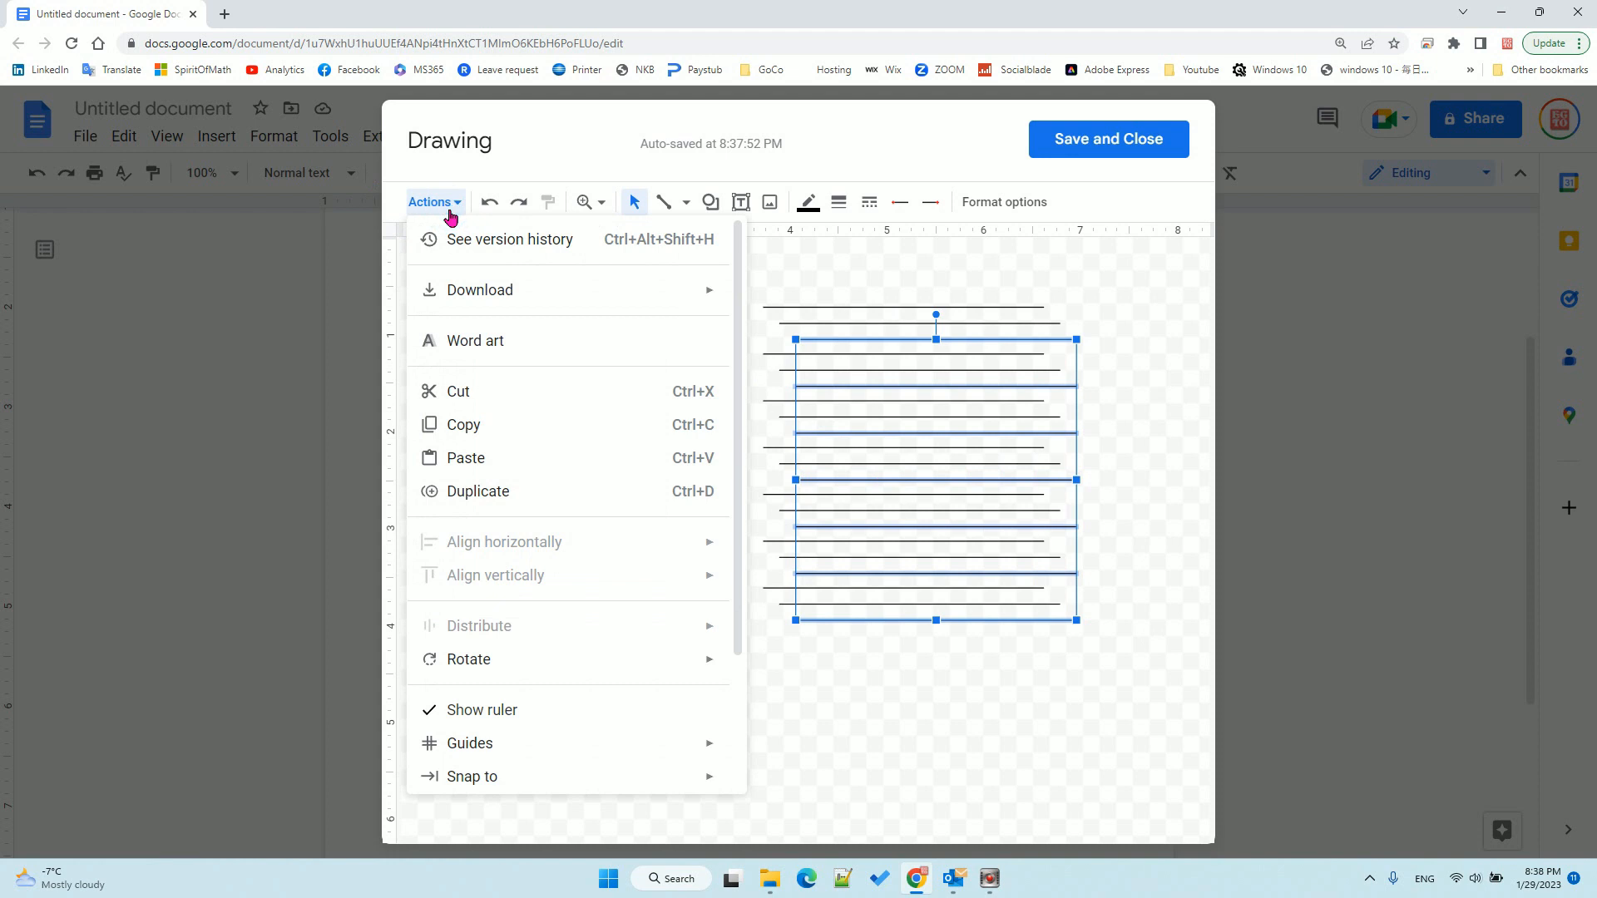
mouse_move(549, 666)
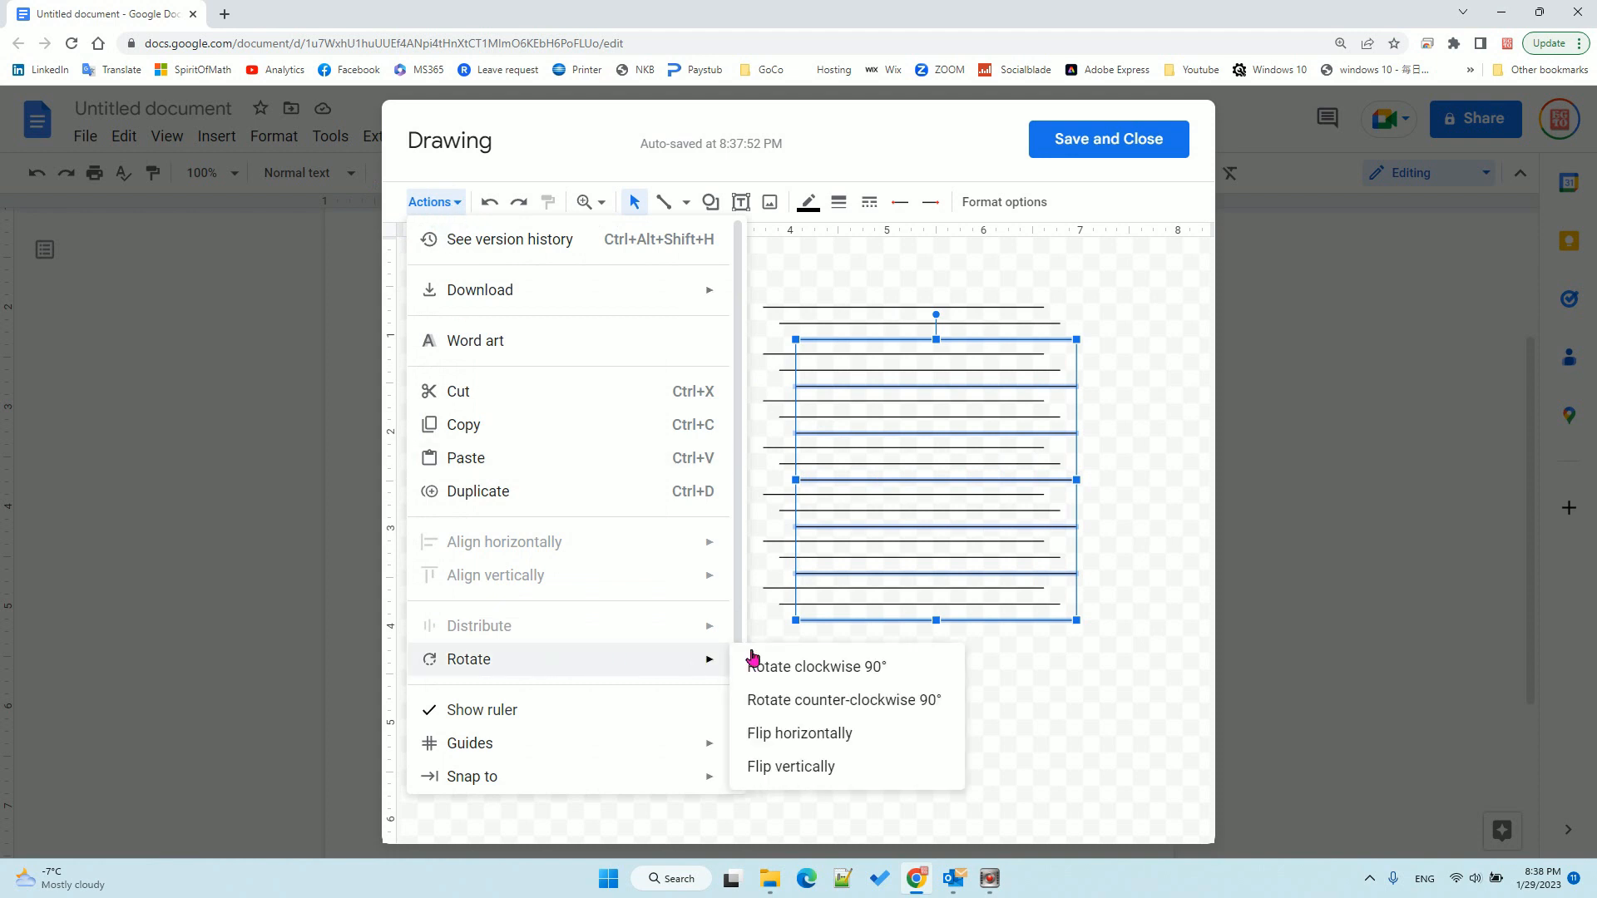
left_click(863, 682)
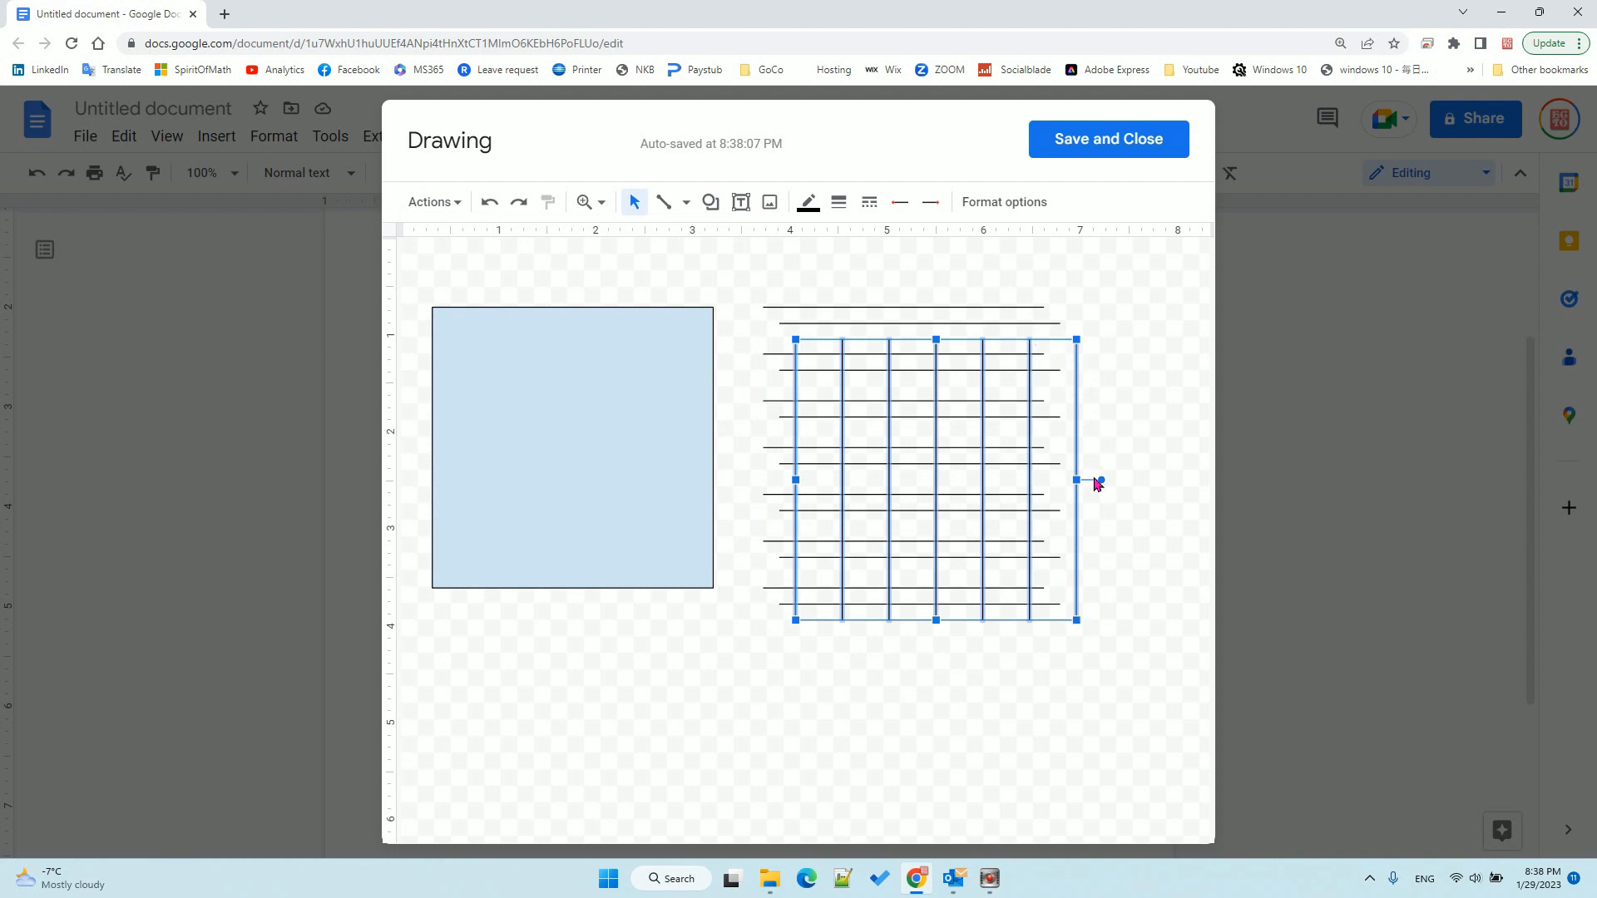
Move the vertical line group exactly over the original horizontal group to form a 6 by 6 grid
left_click_drag(915, 343, 899, 327)
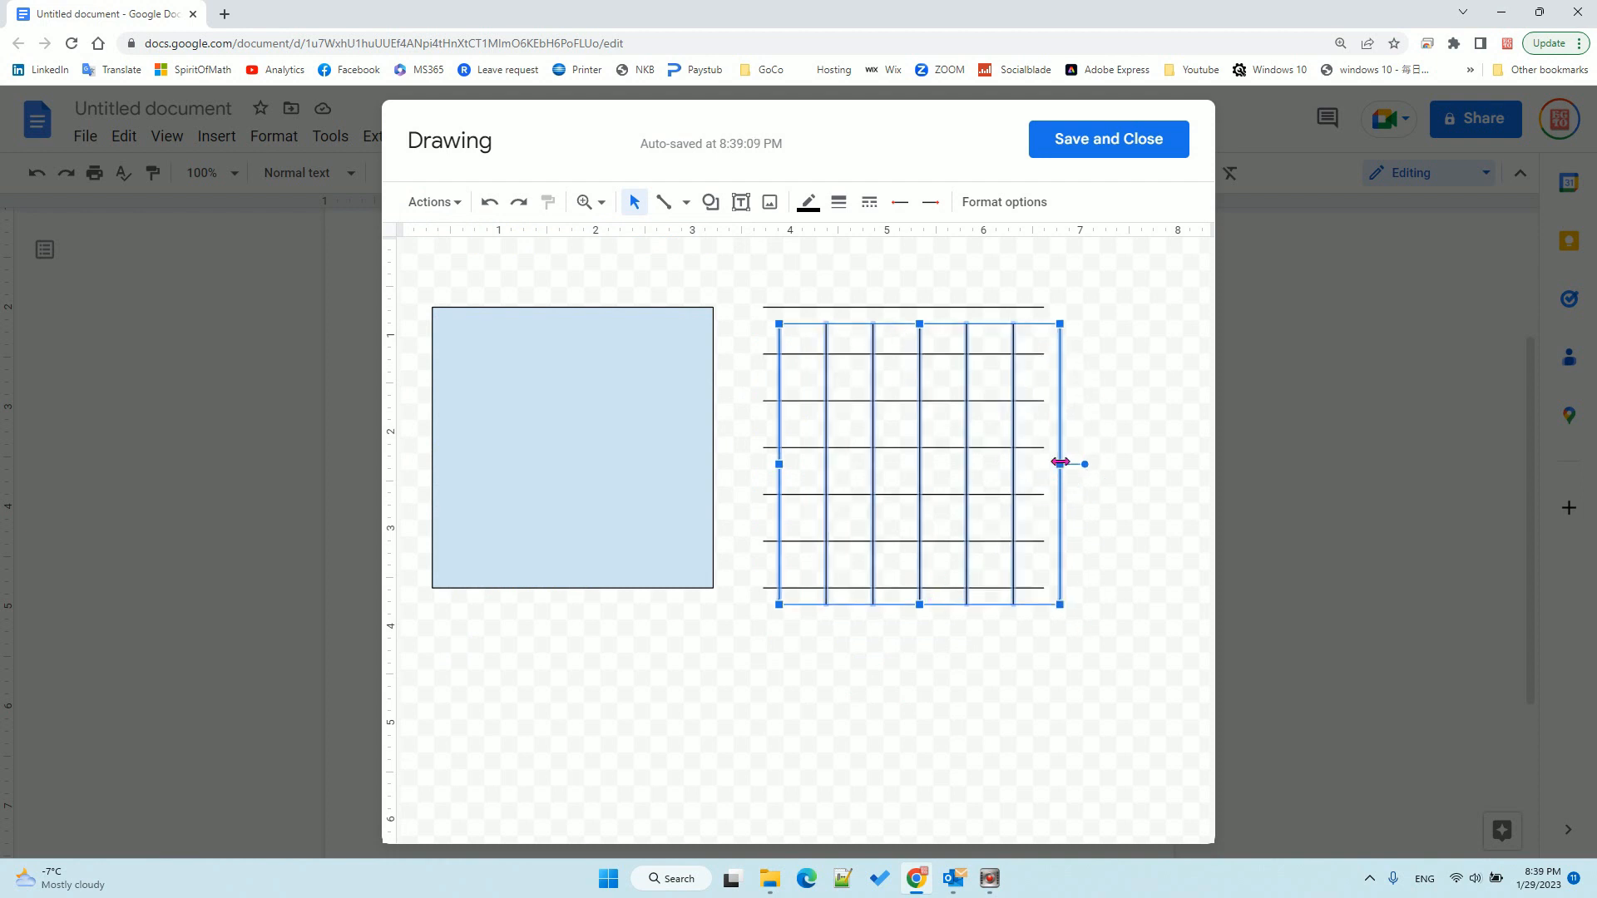
left_click_drag(1055, 468, 1044, 456)
left_click(1144, 513)
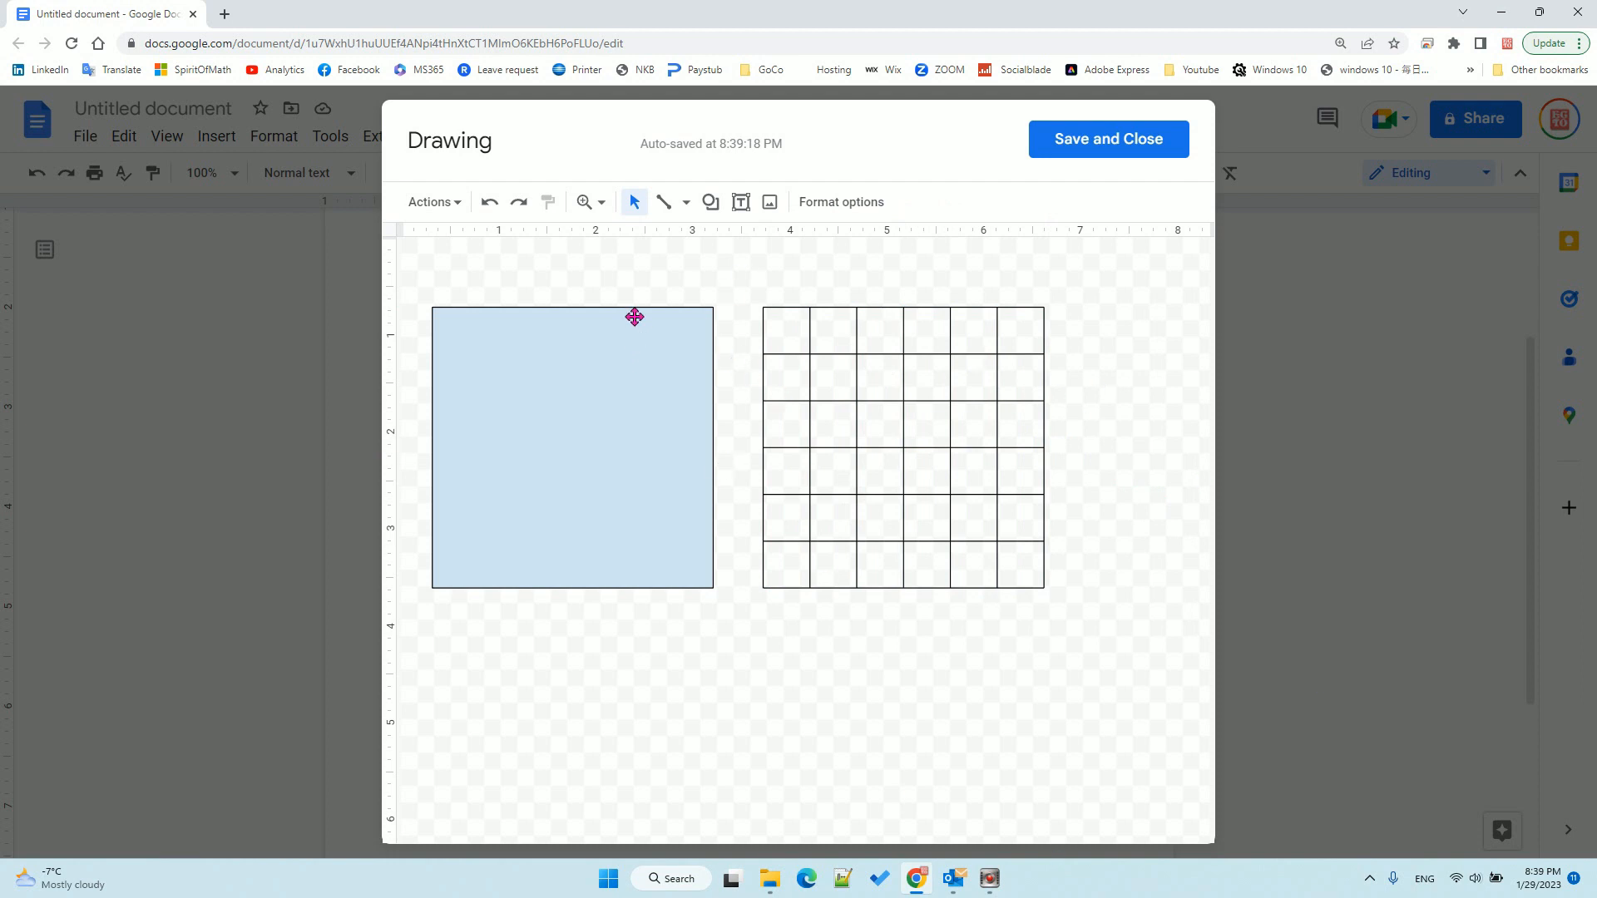
Delete the guide square and save the grid drawing into the document below the first grid
left_click_drag(634, 311, 631, 351)
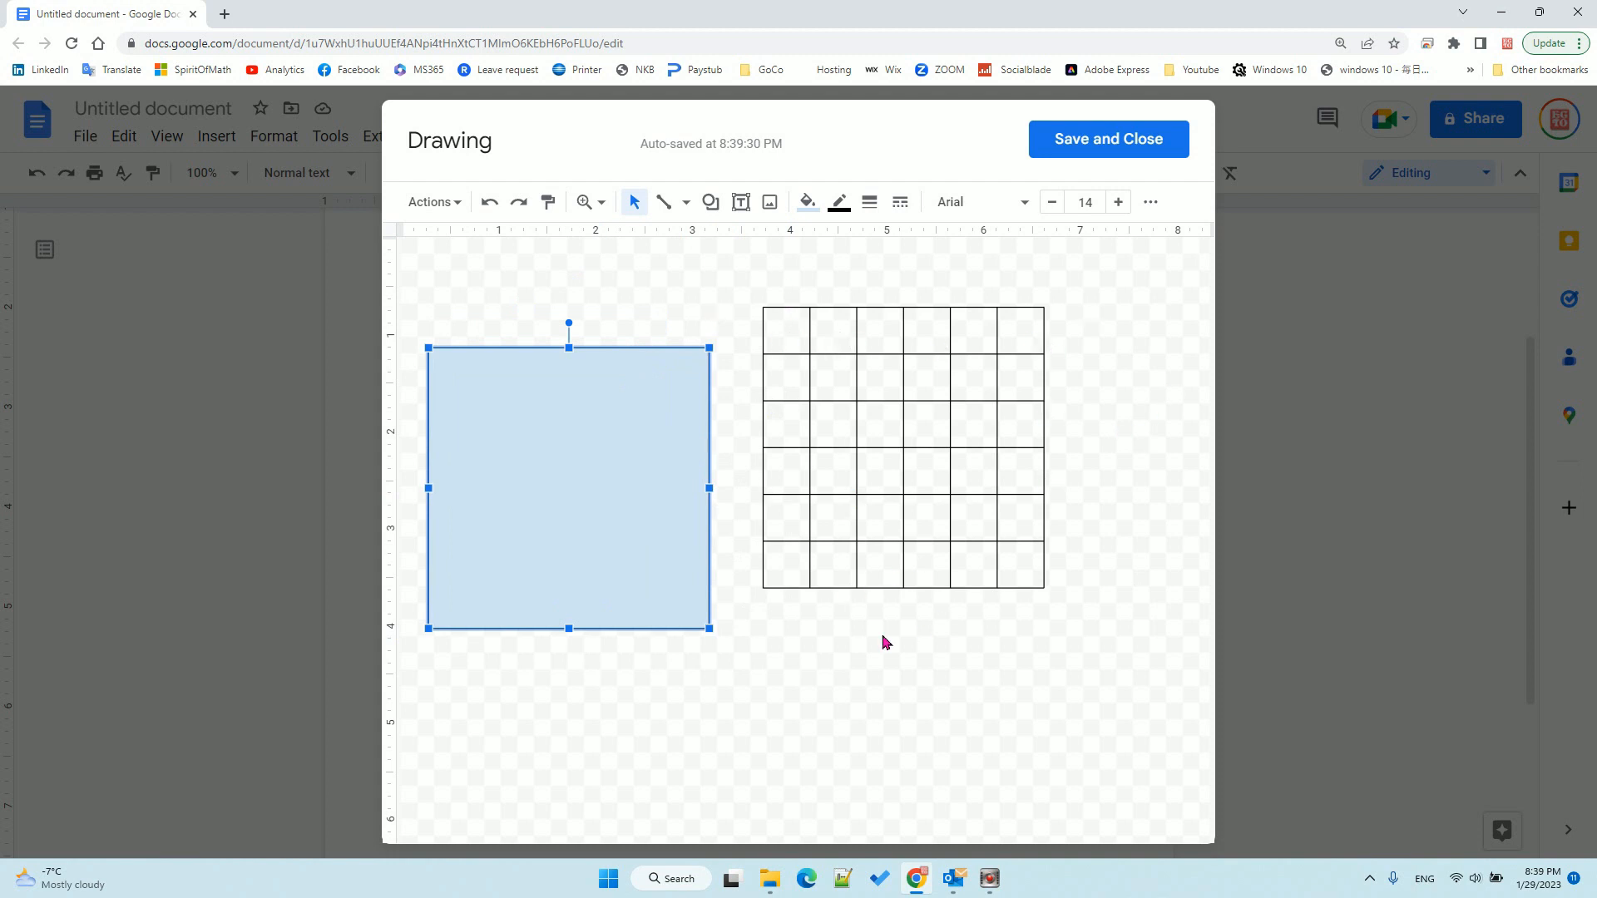
key("Delete")
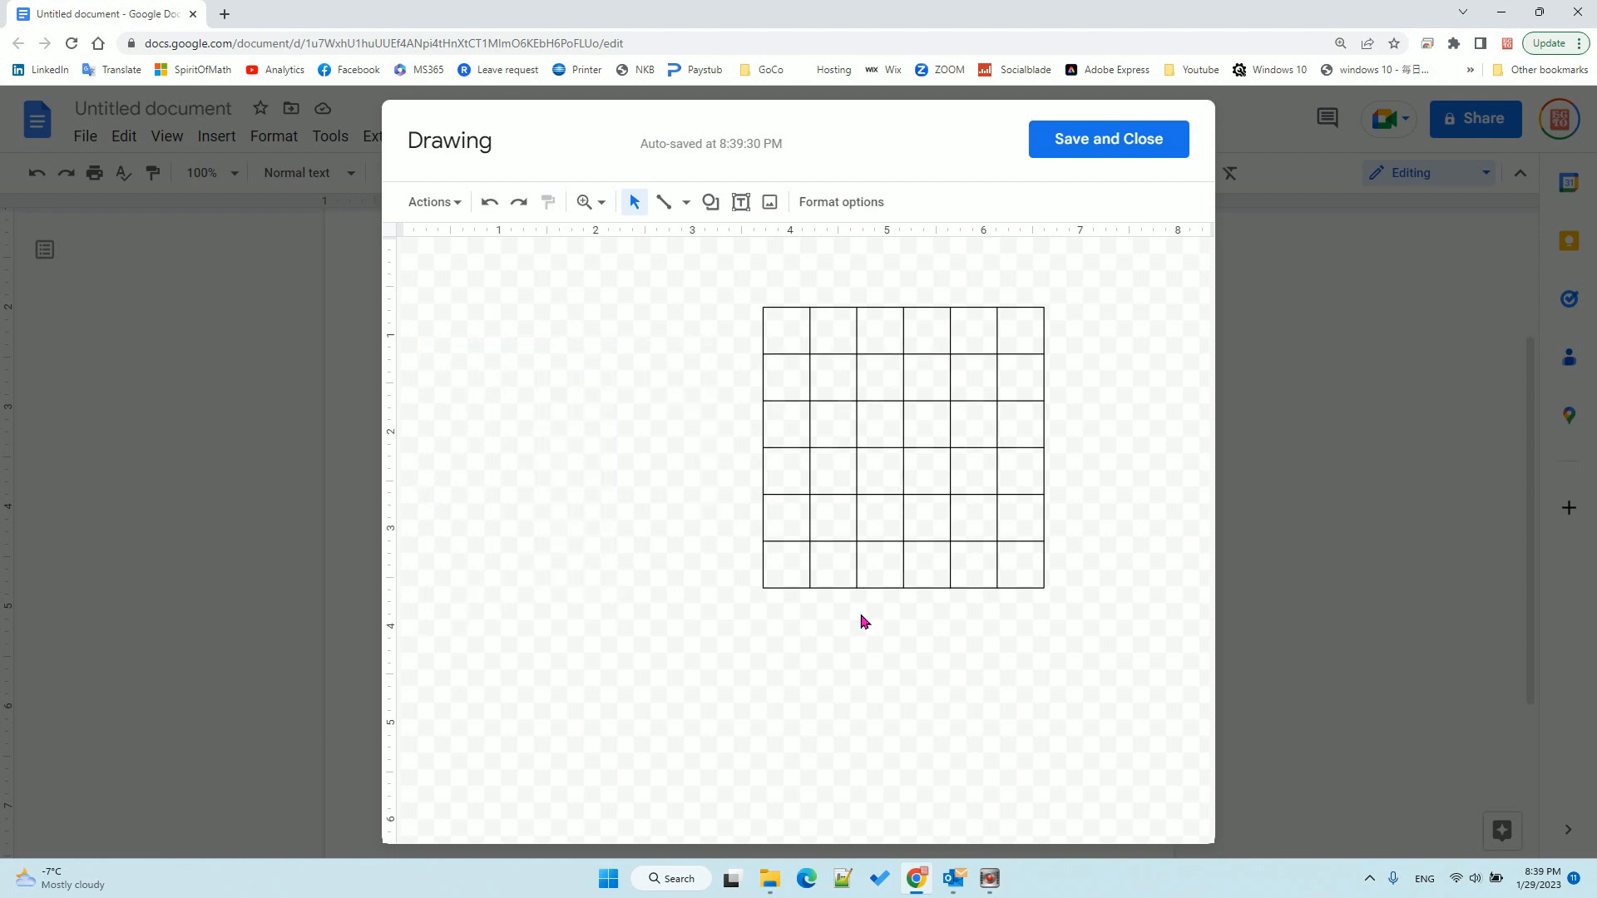
left_click(1075, 133)
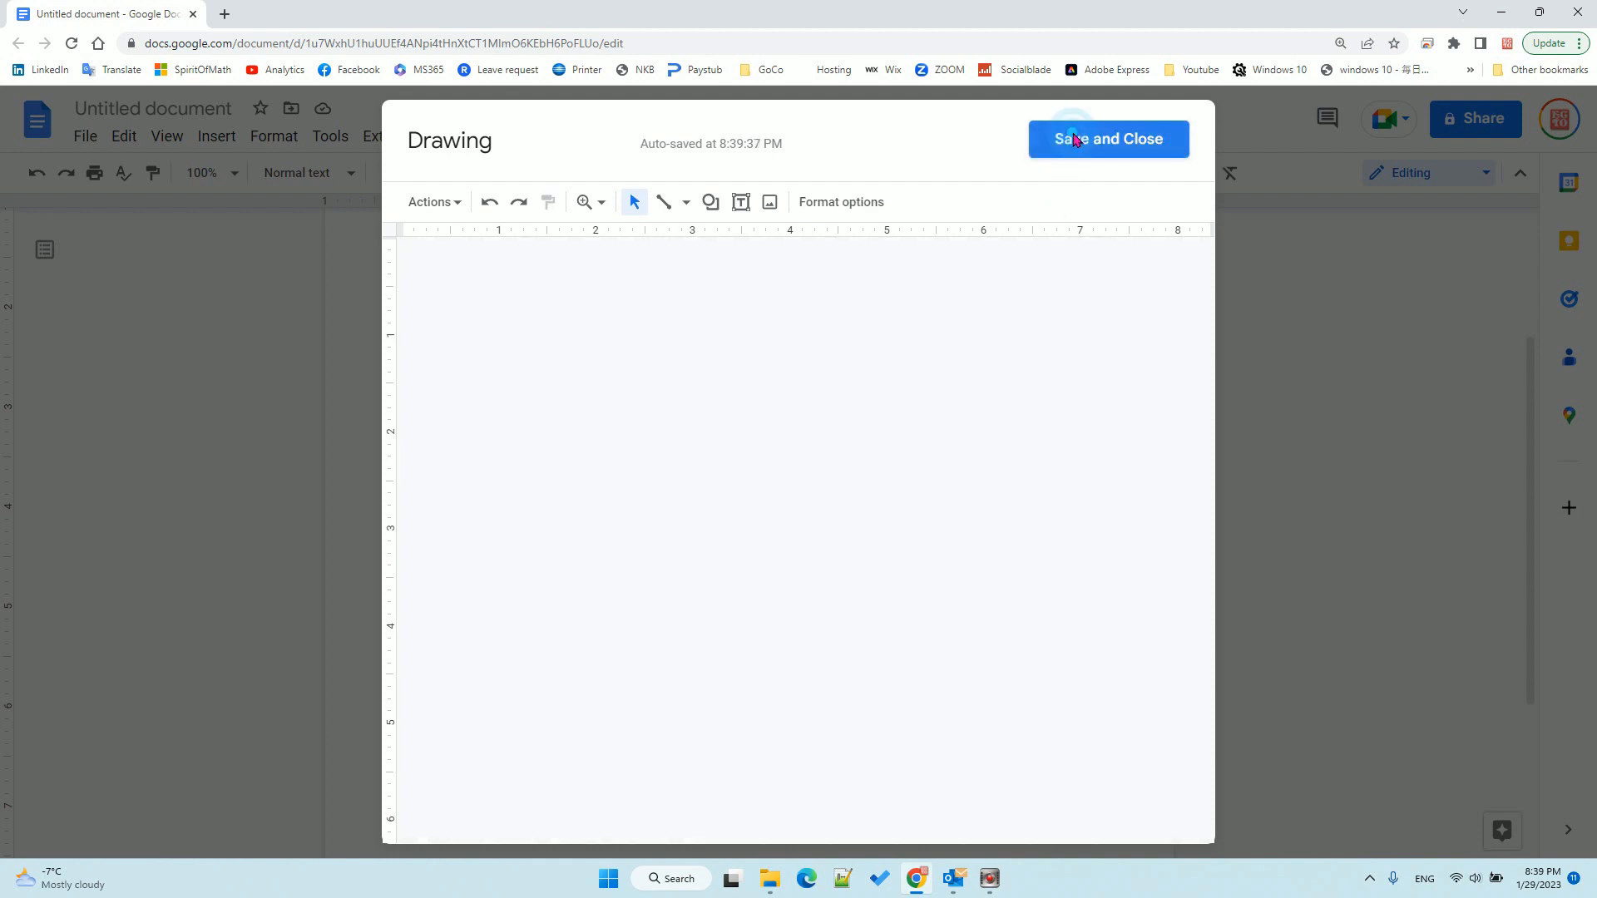
scroll(1069, 613, "down", 2)
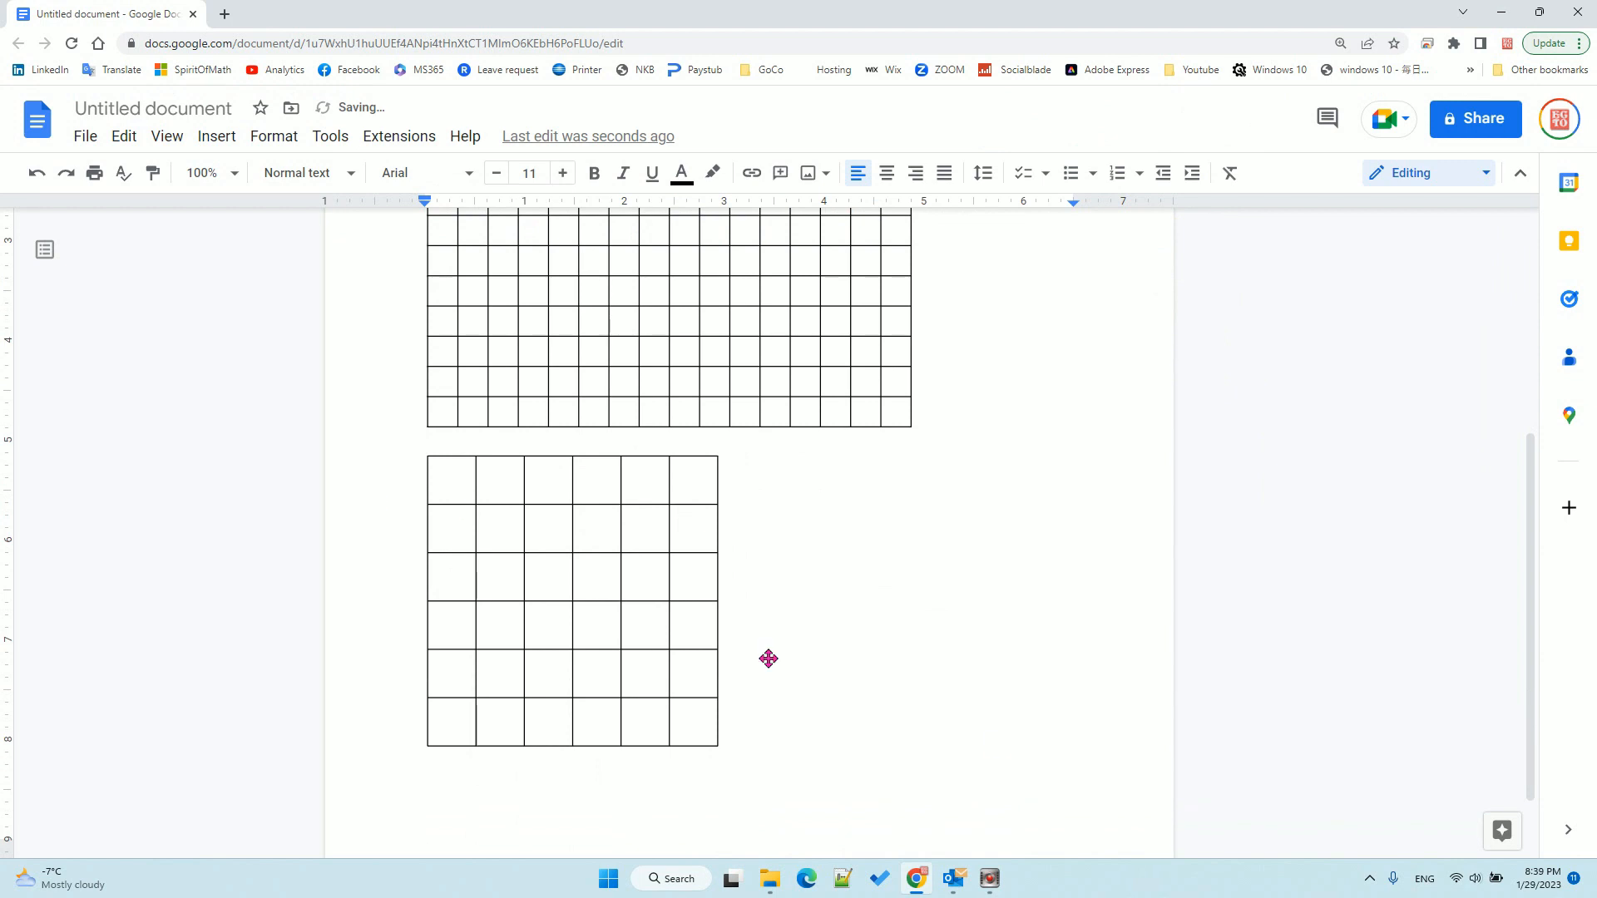